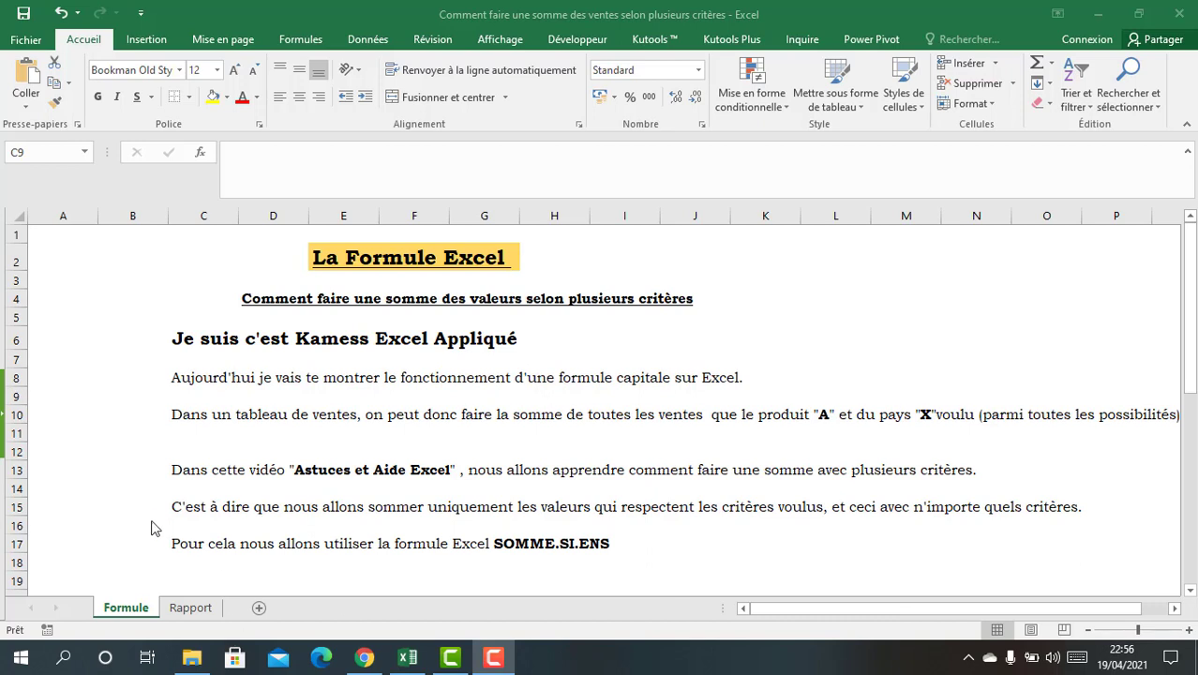
# Step: Review the SOMME.SI.ENS note, then open the Rapport sheet and examine the sales table's furniture, colour and delivery date columns
pyautogui.moveTo(101, 546); pyautogui.dragTo(667, 556)
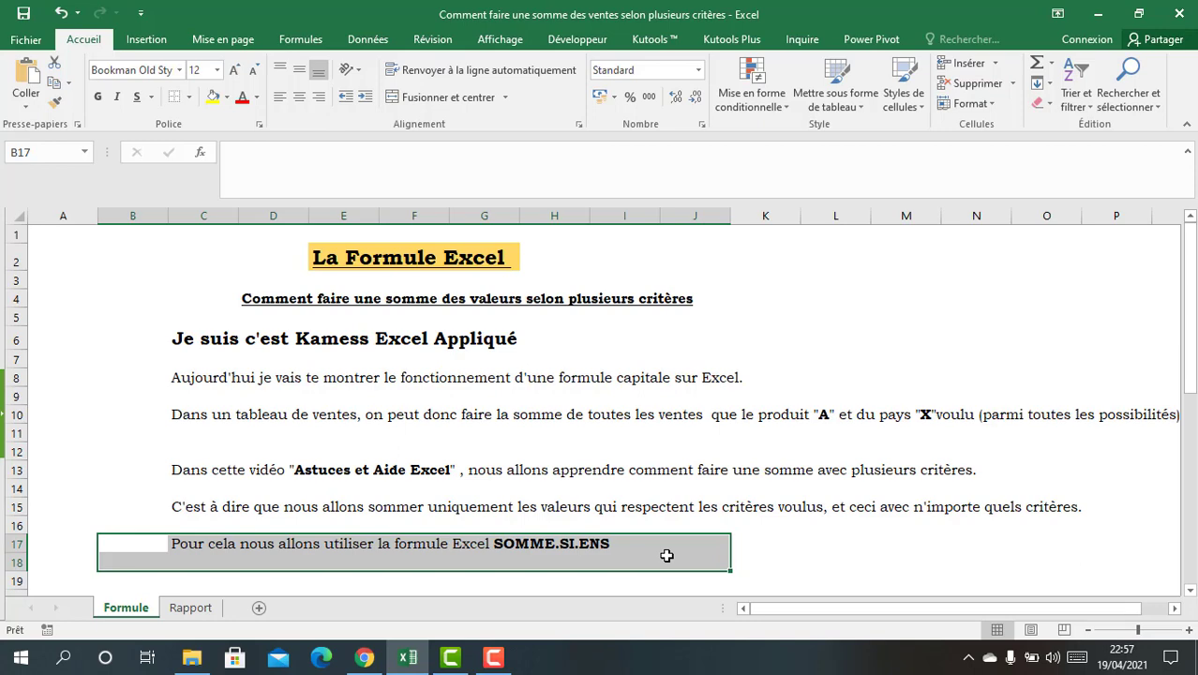
pyautogui.click(180, 612)
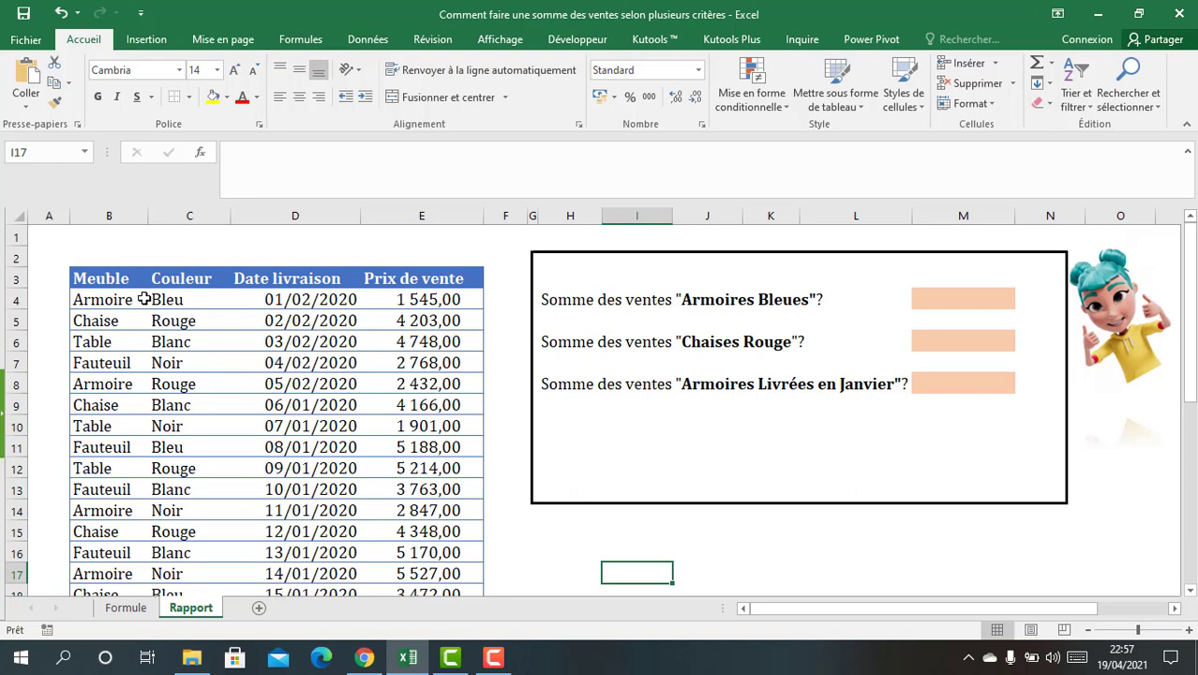
pyautogui.moveTo(140, 299); pyautogui.dragTo(386, 383)
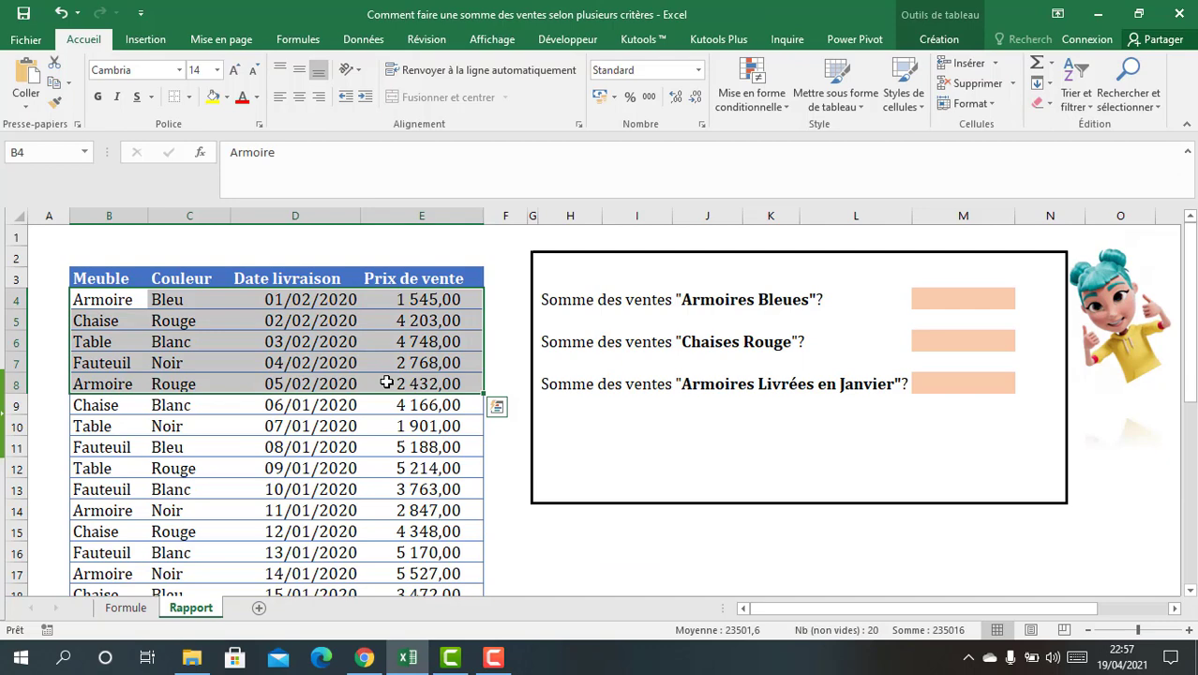
pyautogui.click(124, 299)
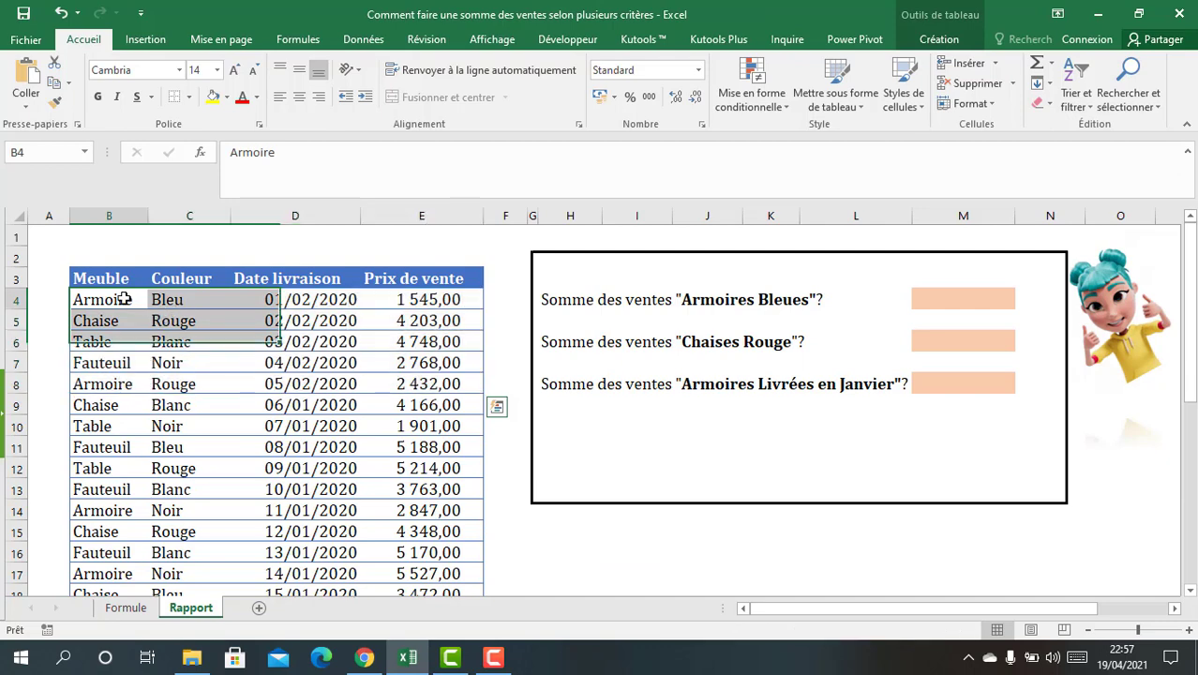
pyautogui.click(180, 302)
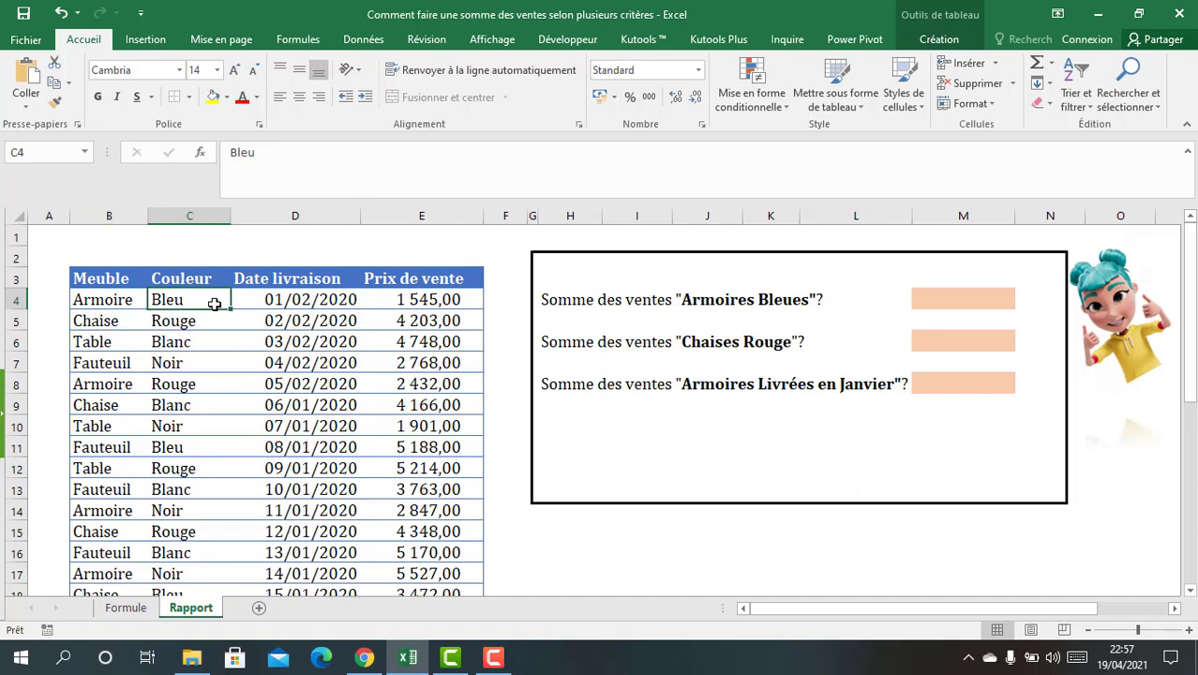
pyautogui.click(281, 302)
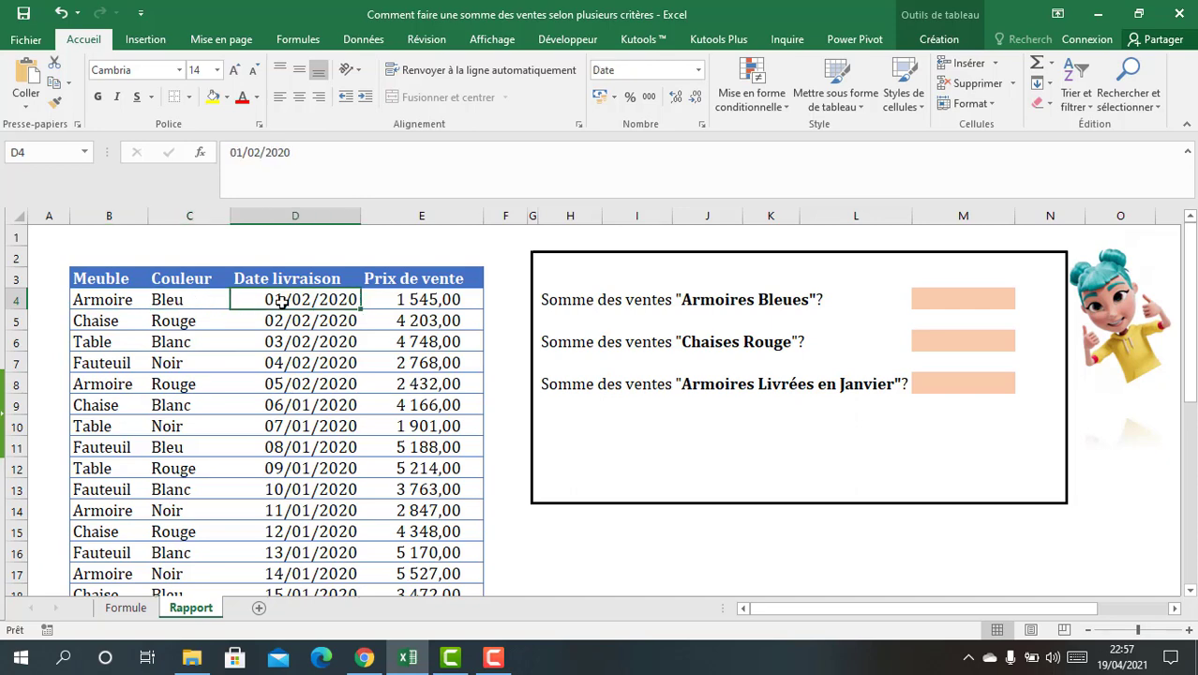
# Step: Start a SOMME.SI.ENS formula in cell M4, beside the "Armoires Bleues" question
pyautogui.click(939, 304)
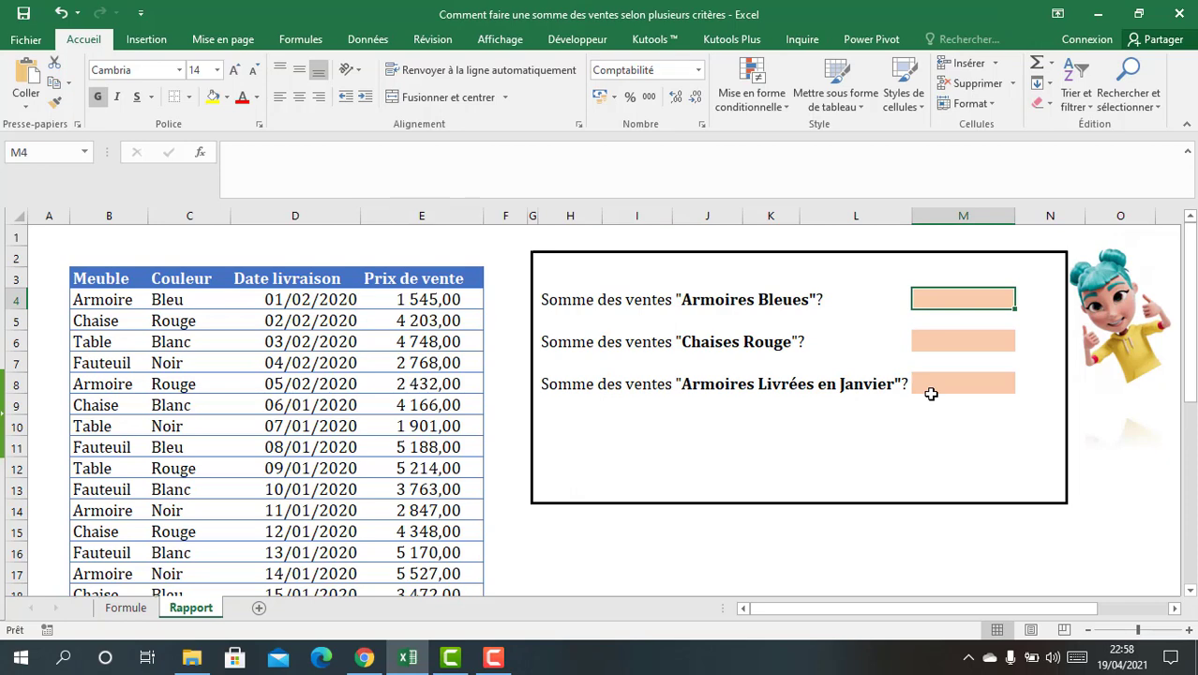
pyautogui.write('+')
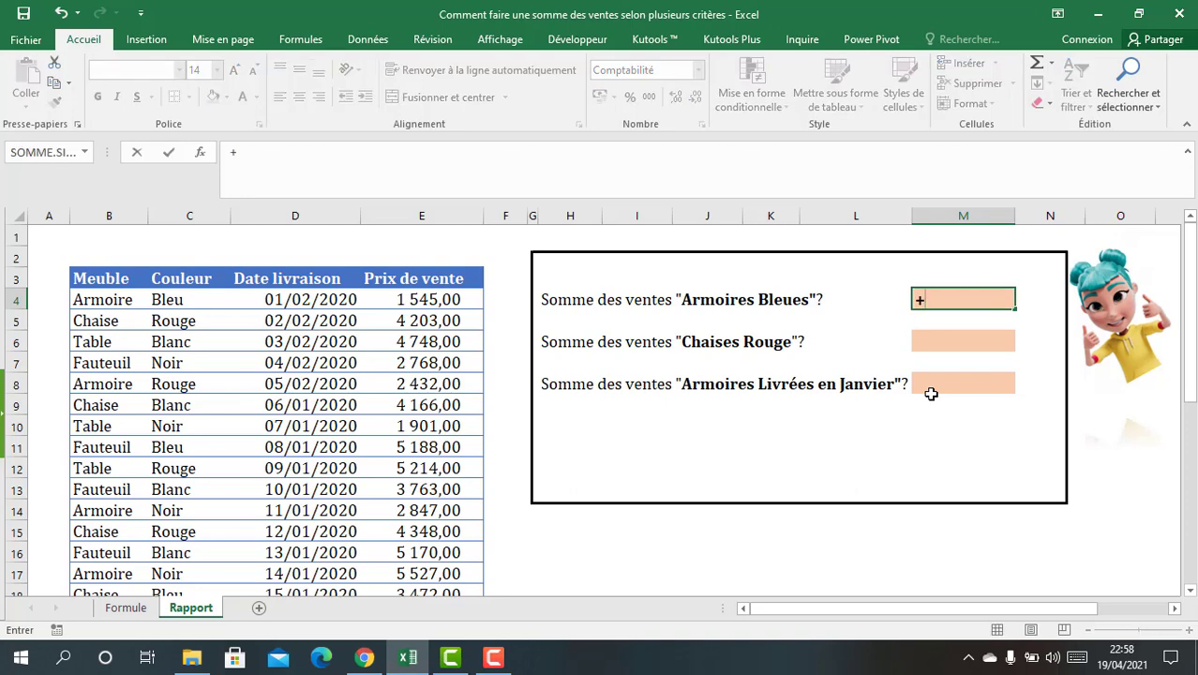
pyautogui.press('BackSpace')
pyautogui.write('=SOM')
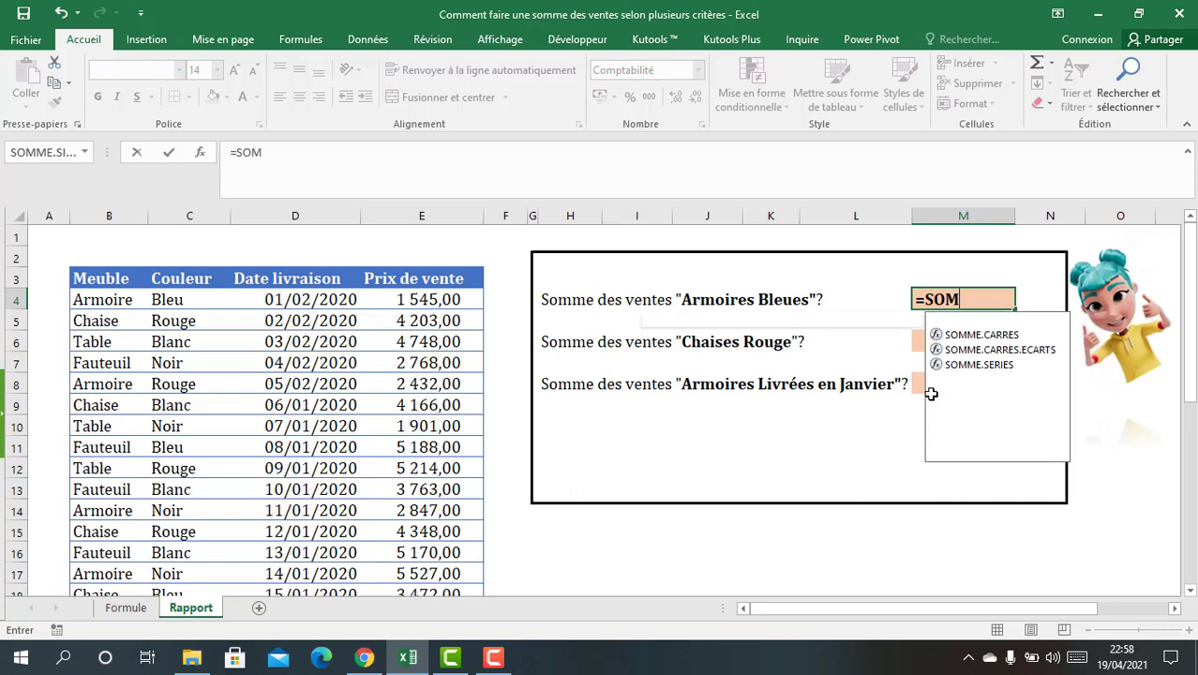
pyautogui.write('ME.S')
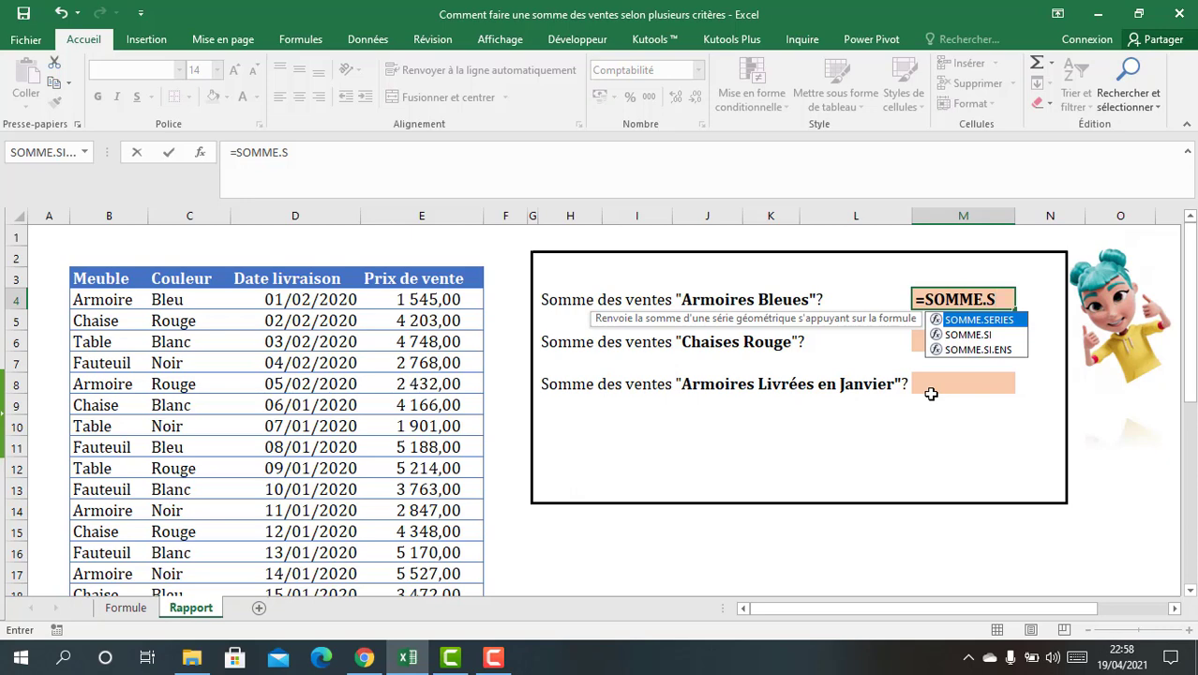
pyautogui.press('Down')
pyautogui.press('Down')
pyautogui.press('Tab')
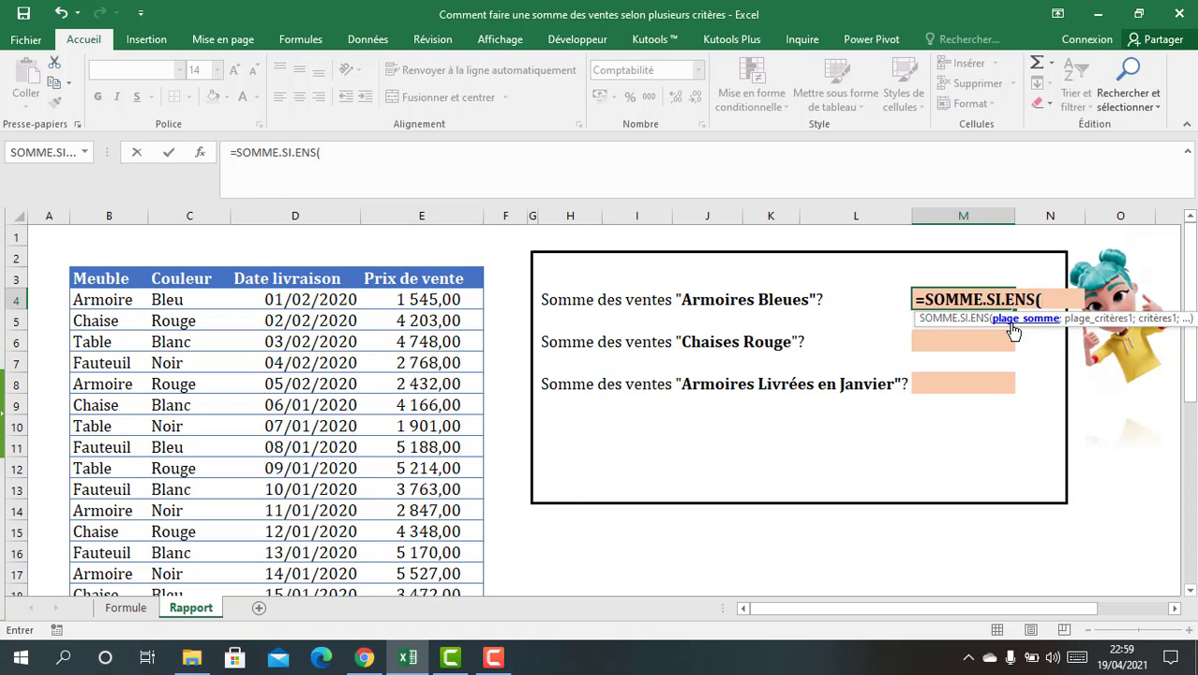
# Step: Use the whole Prix de vente column of Tableau1 as the formula's sum range
pyautogui.moveTo(414, 298); pyautogui.dragTo(407, 548)
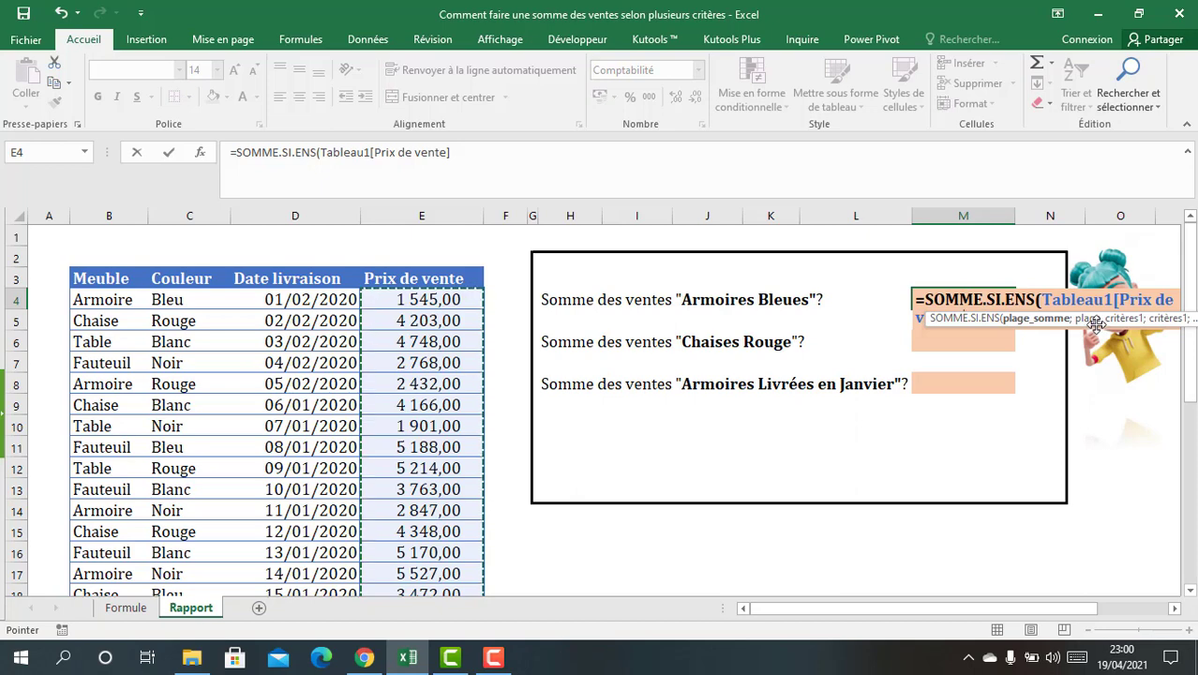
pyautogui.press('F8')
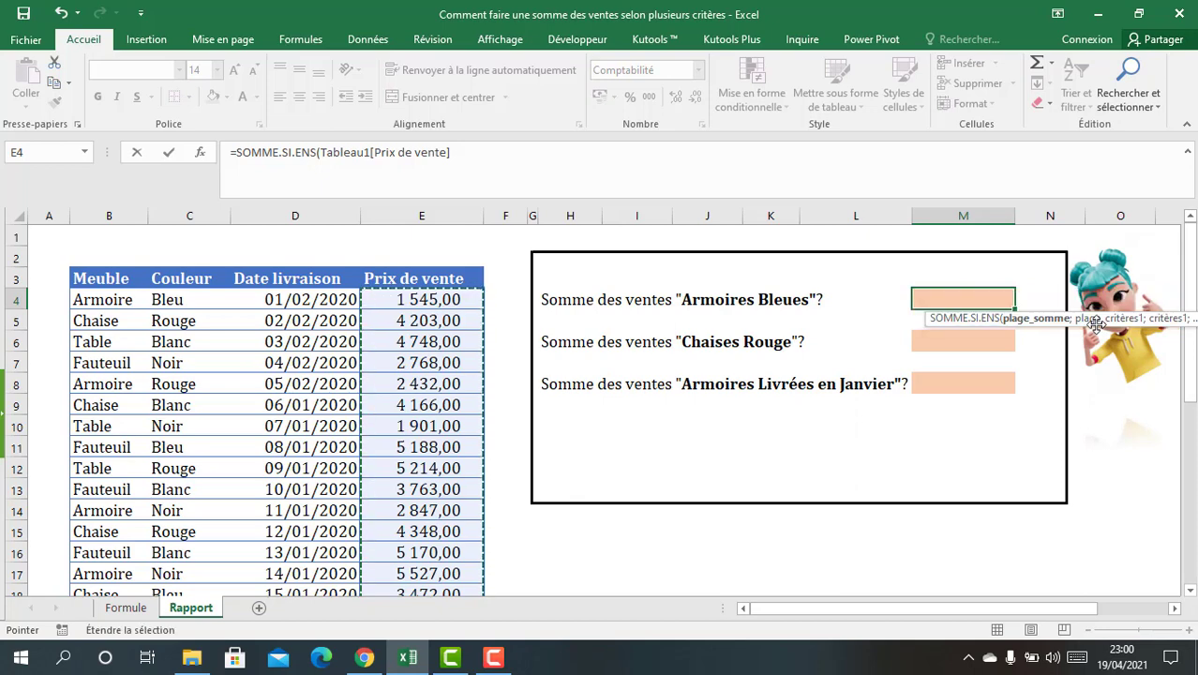
pyautogui.scroll(-1, 1097, 321)
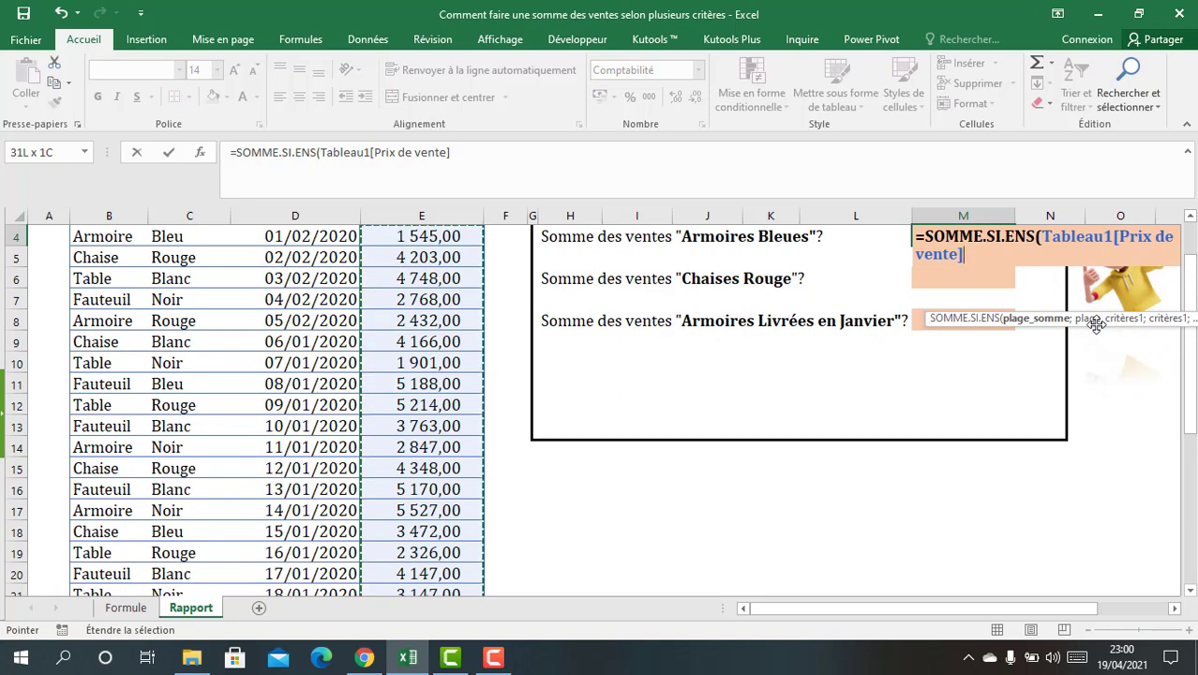
pyautogui.write(';')
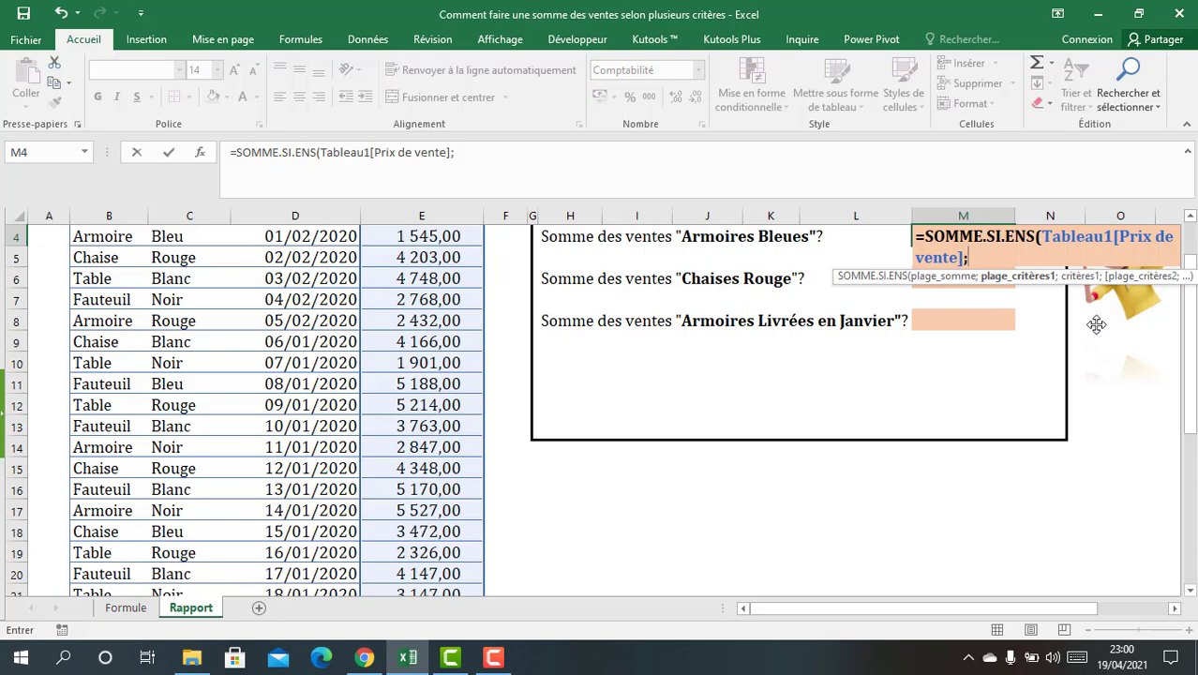
# Step: Add the first criterion to the formula: the whole Meuble column as criteria range, matching "Armoire"
pyautogui.scroll(1, 1096, 324)
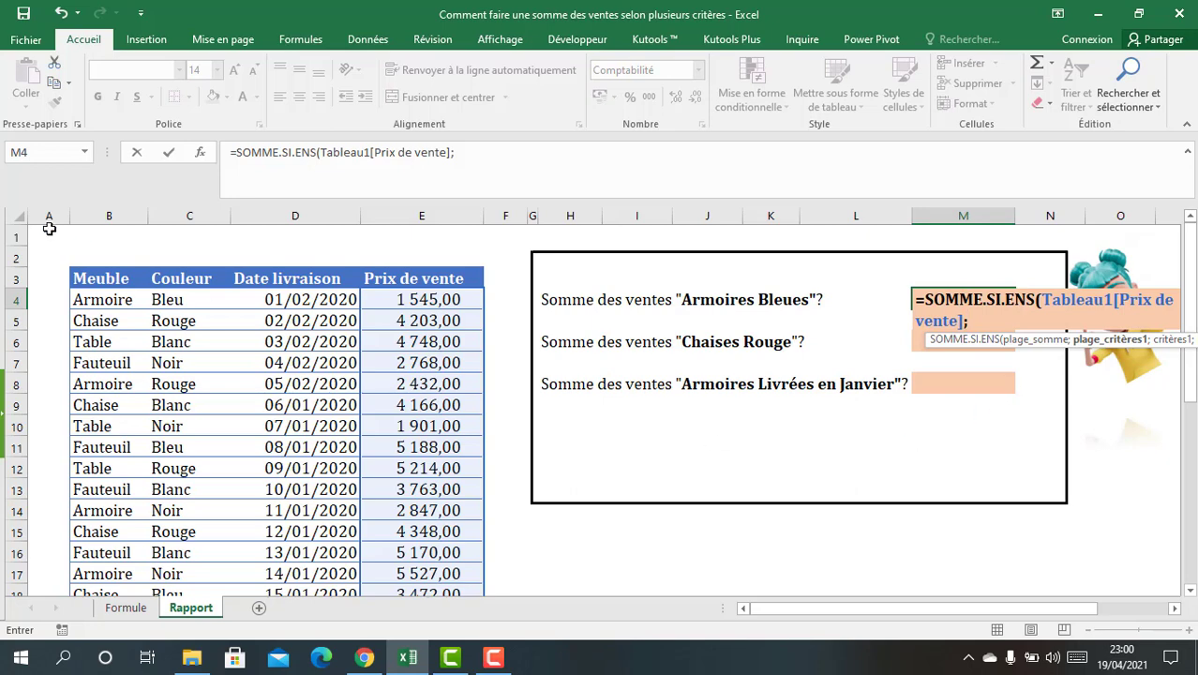
pyautogui.click(98, 300)
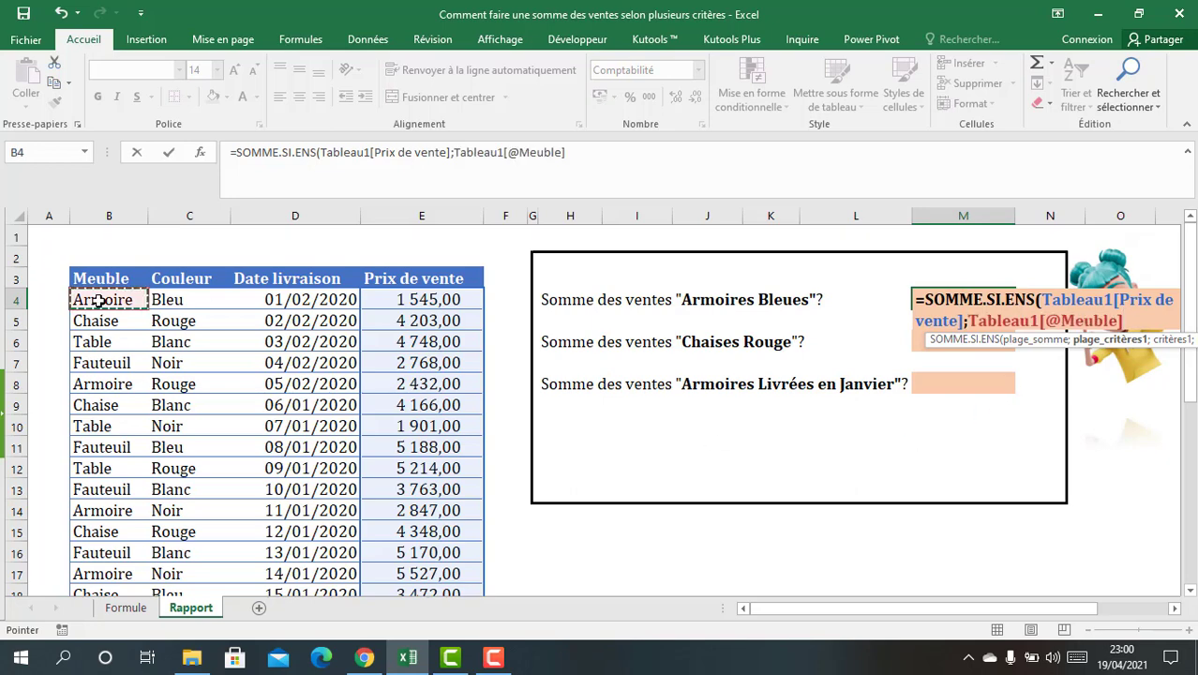
pyautogui.hotkey('ctrl', 'shift', 'Down')
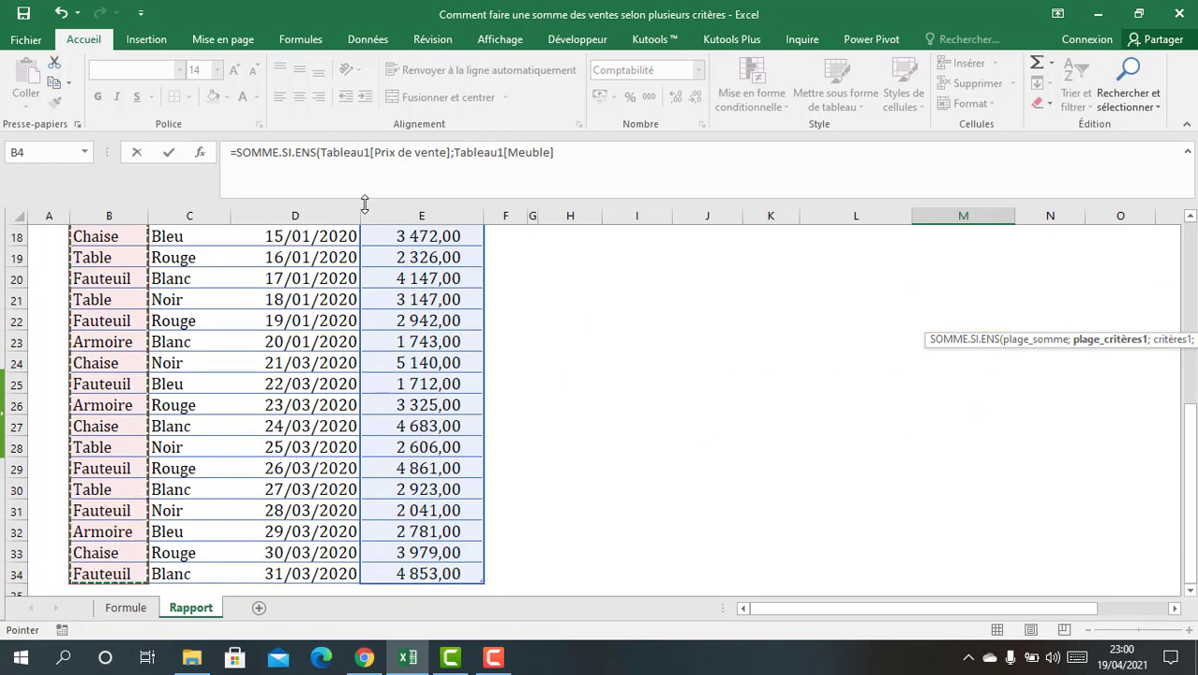
pyautogui.scroll(6, 633, 272)
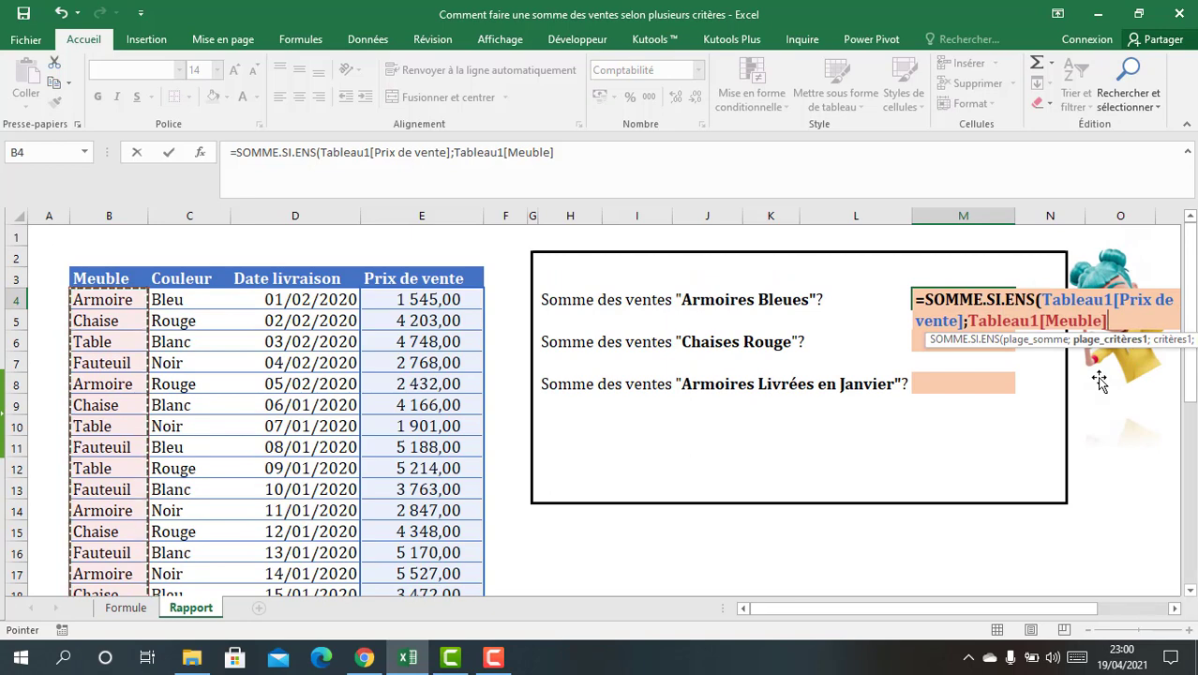
pyautogui.write(';')
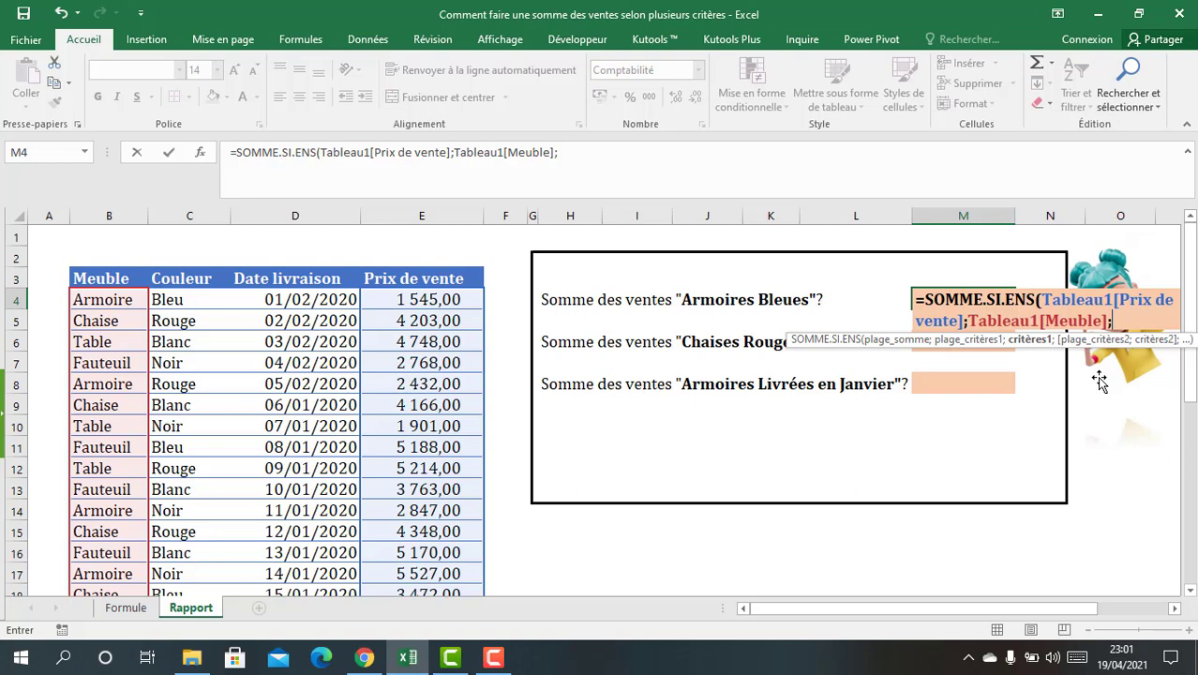
pyautogui.write('"Armoires')
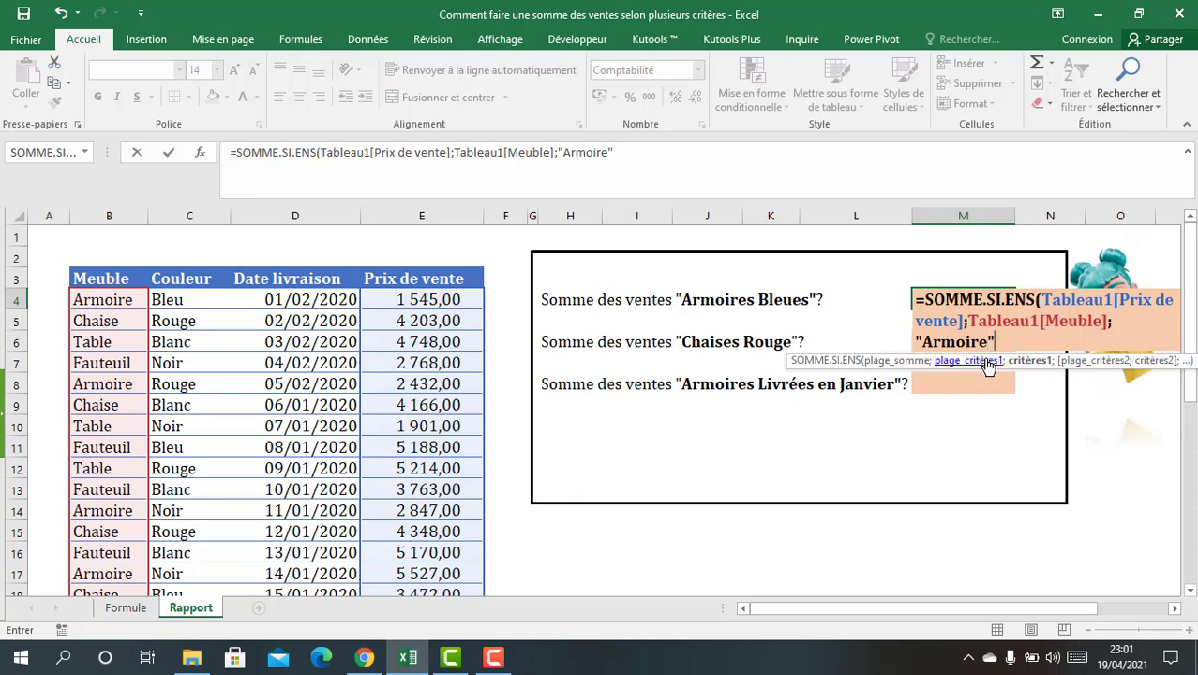
pyautogui.write(';')
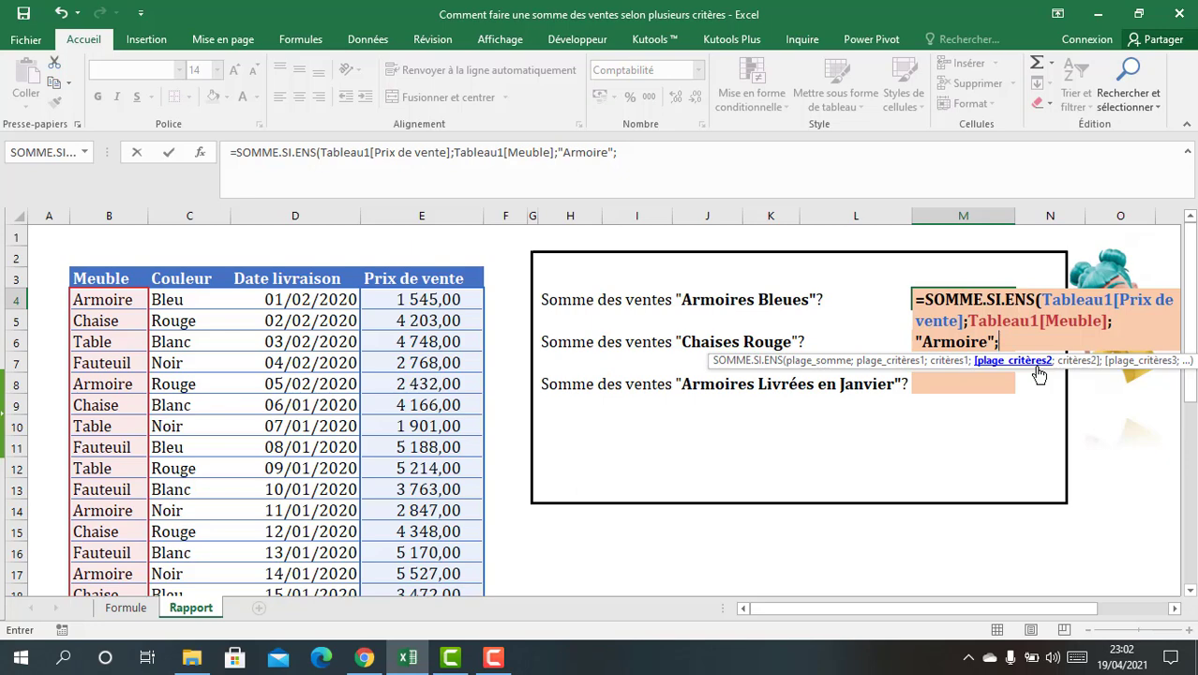
# Step: Add the second criterion to the formula: the whole Couleur column as criteria range, matching "Bleu"
pyautogui.click(209, 299)
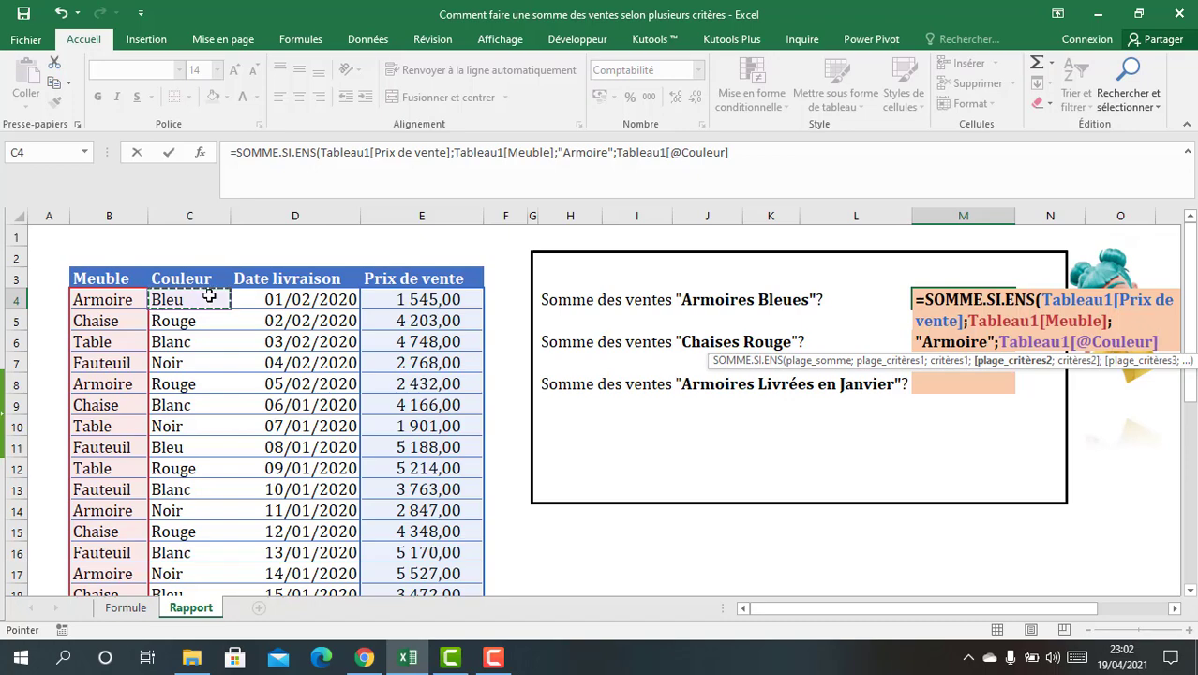
pyautogui.hotkey('ctrl', 'shift', 'Down')
pyautogui.scroll(6, 1181, 388)
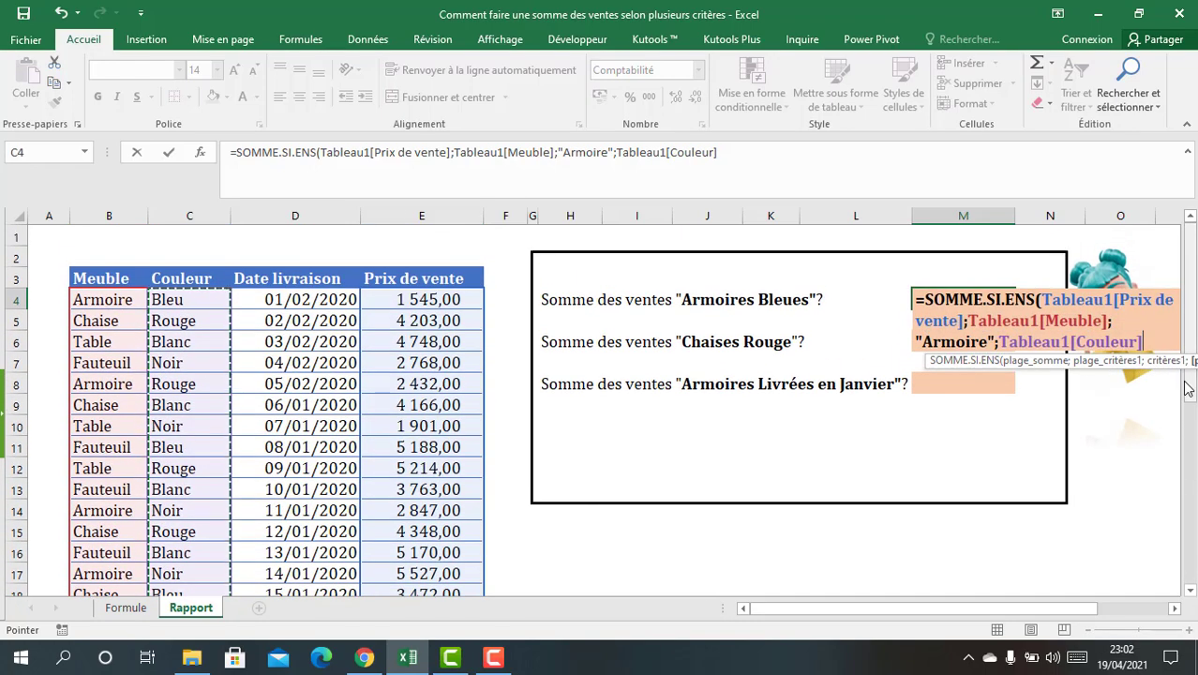
pyautogui.write(';')
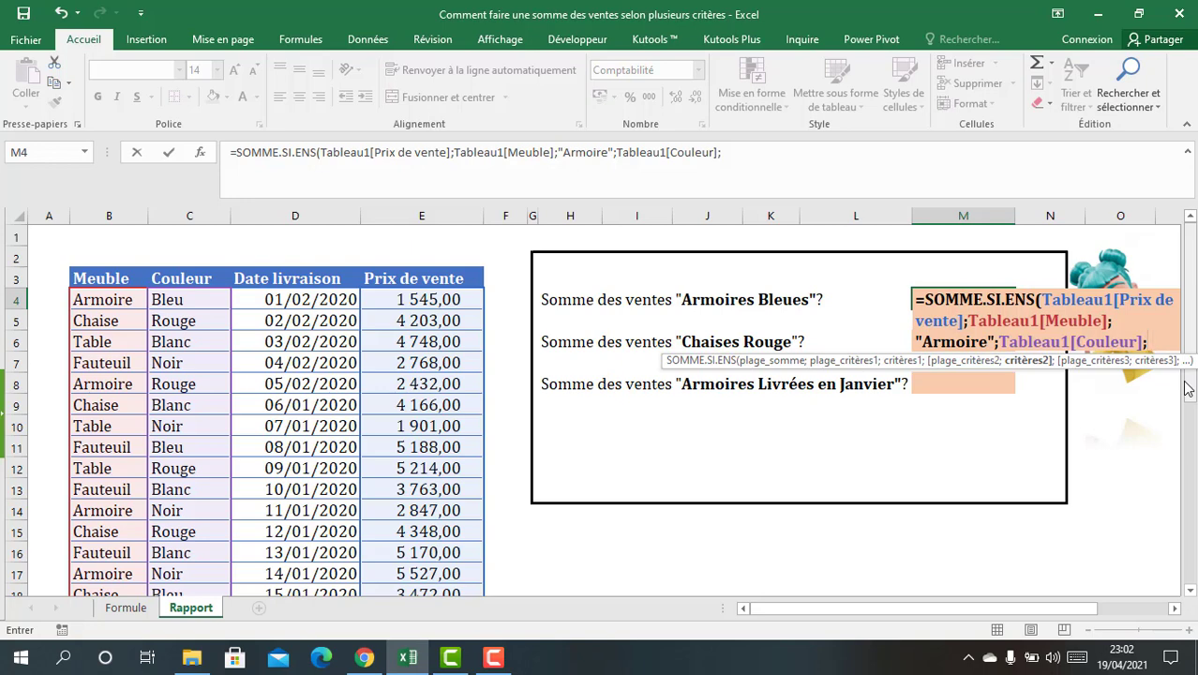
pyautogui.write('B')
pyautogui.press('BackSpace')
pyautogui.write('"Bleu')
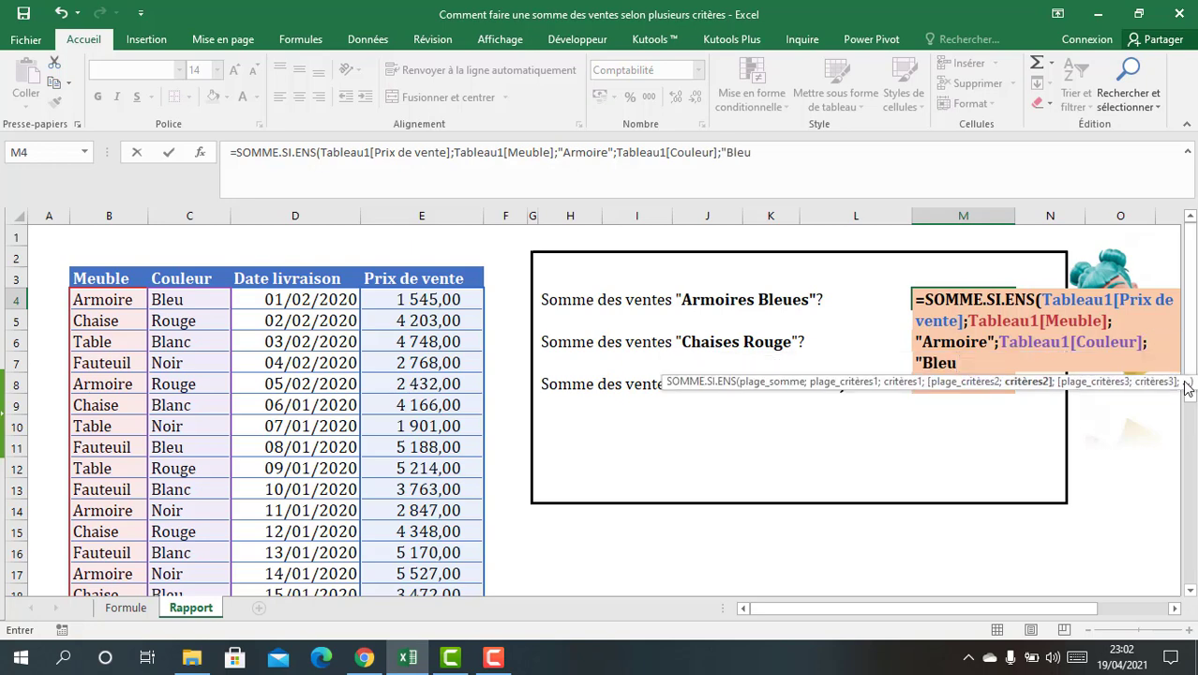
pyautogui.write('"')
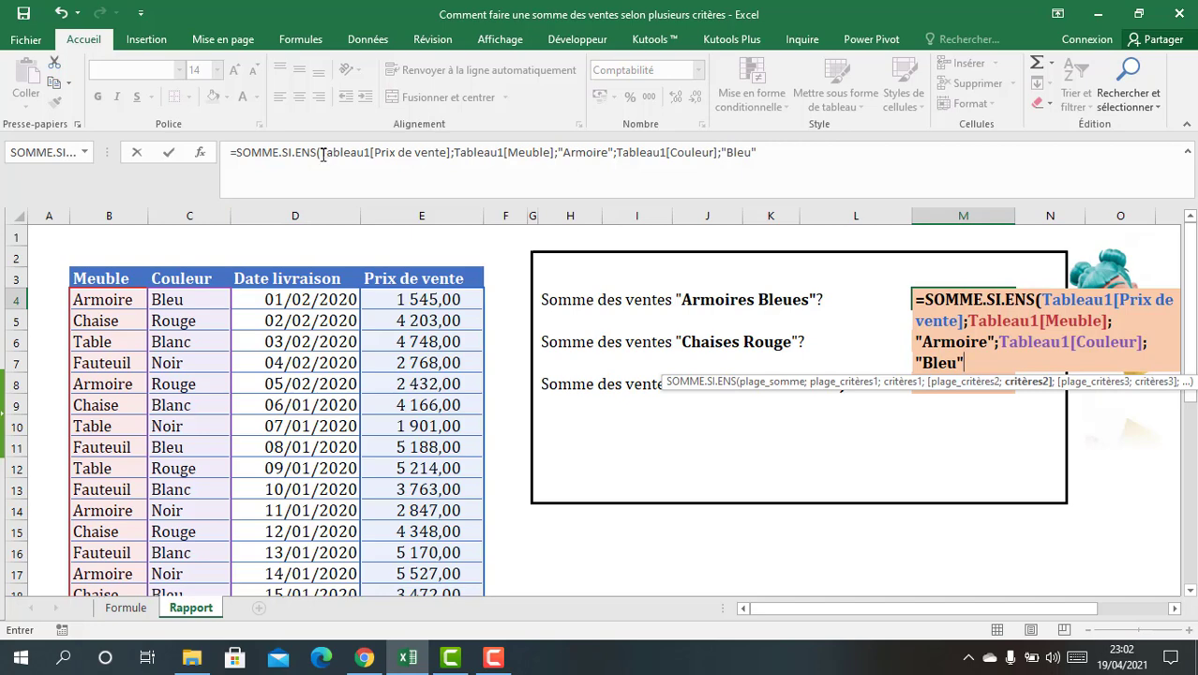
# Step: Review the formula's arguments, add the closing parenthesis and enter the formula in M4
pyautogui.moveTo(322, 153); pyautogui.dragTo(758, 156)
pyautogui.doubleClick(765, 156)
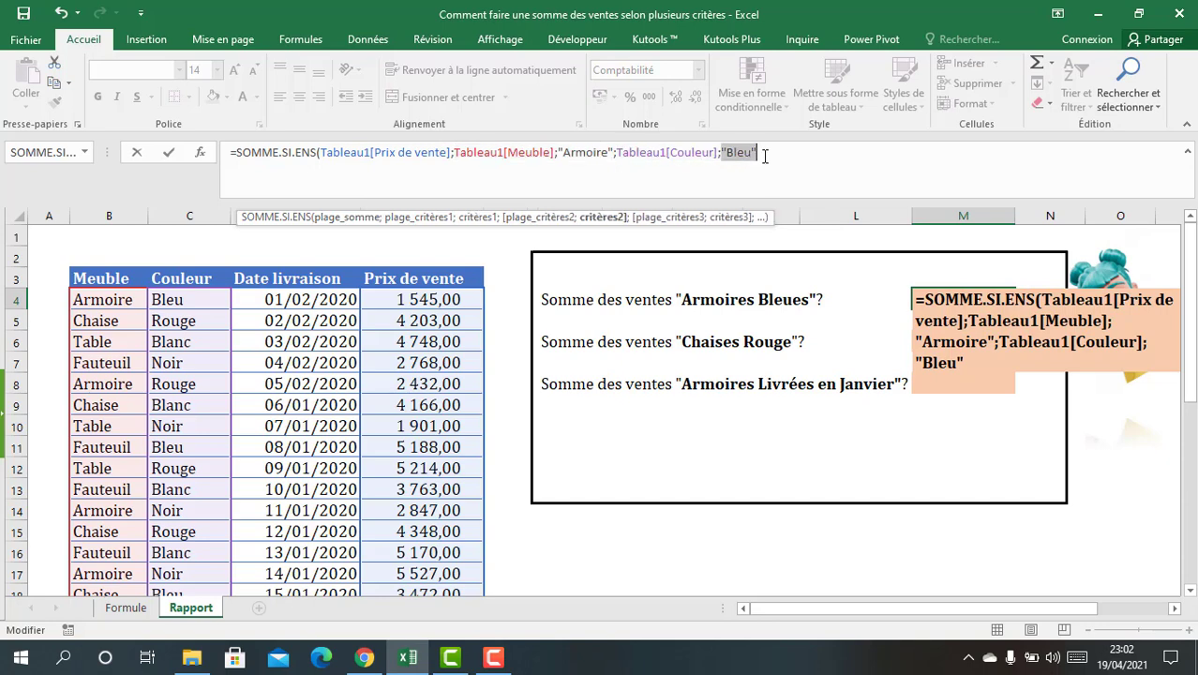
pyautogui.click(765, 157)
pyautogui.write(')')
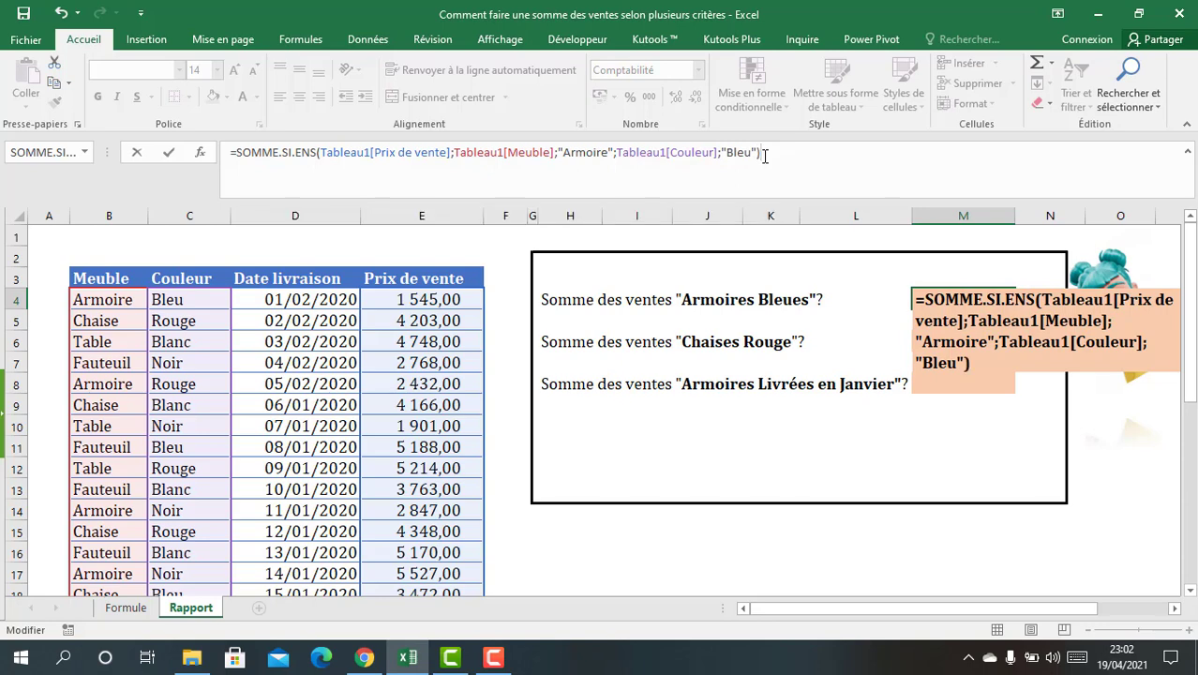
pyautogui.press('Return')
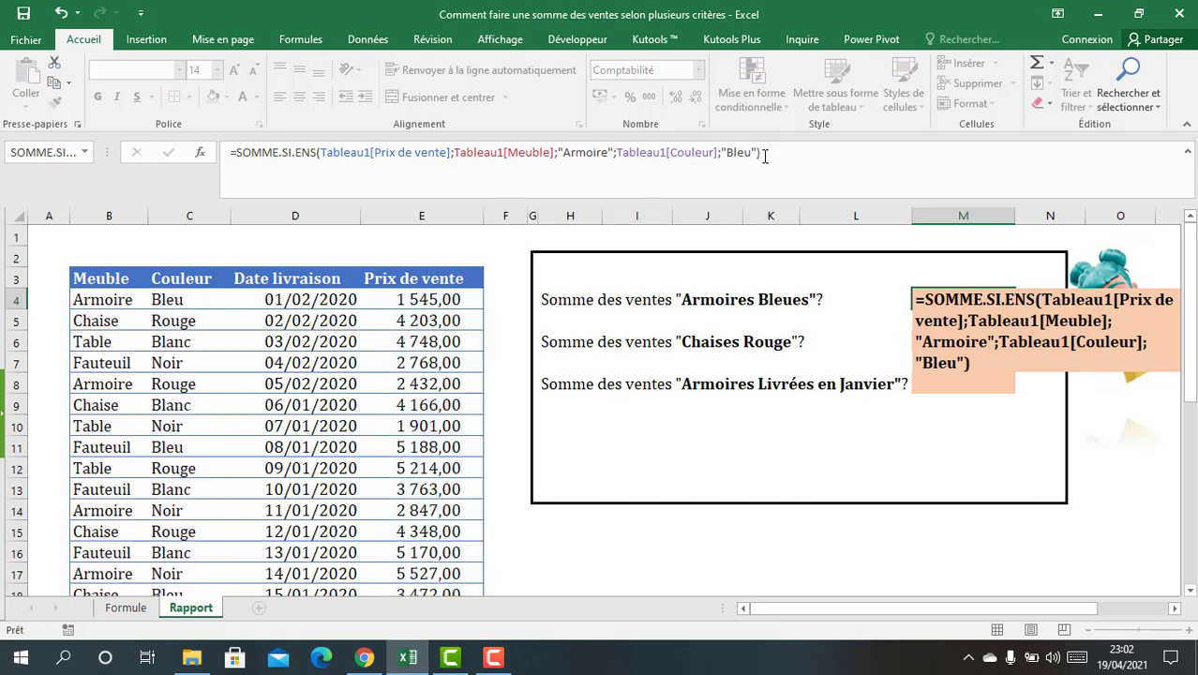
# Step: Turn on filtering for the sales table and filter the Meuble column to show only Armoire
pyautogui.click(266, 342)
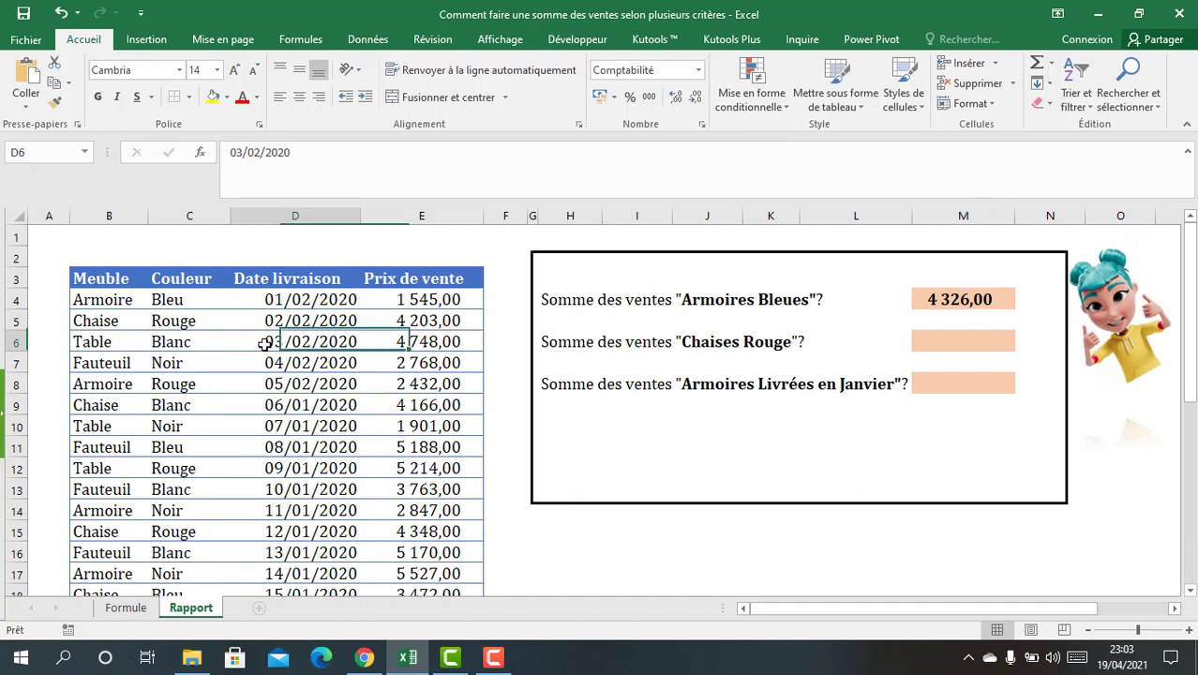
pyautogui.click(144, 302)
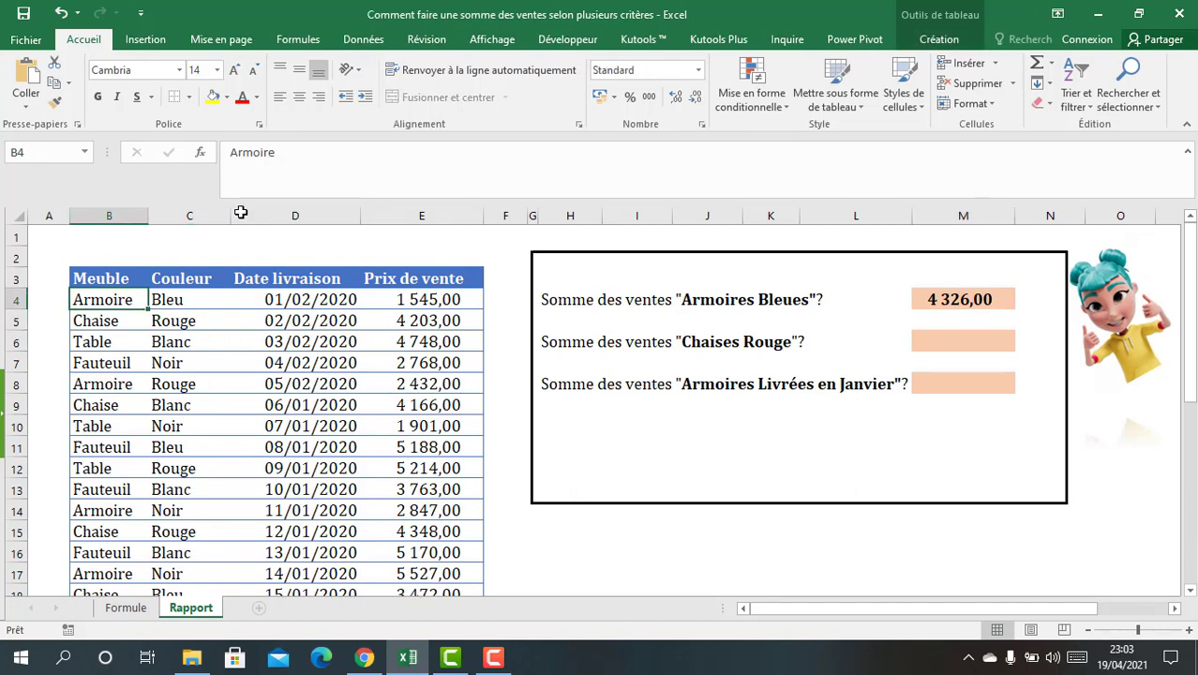
pyautogui.click(388, 43)
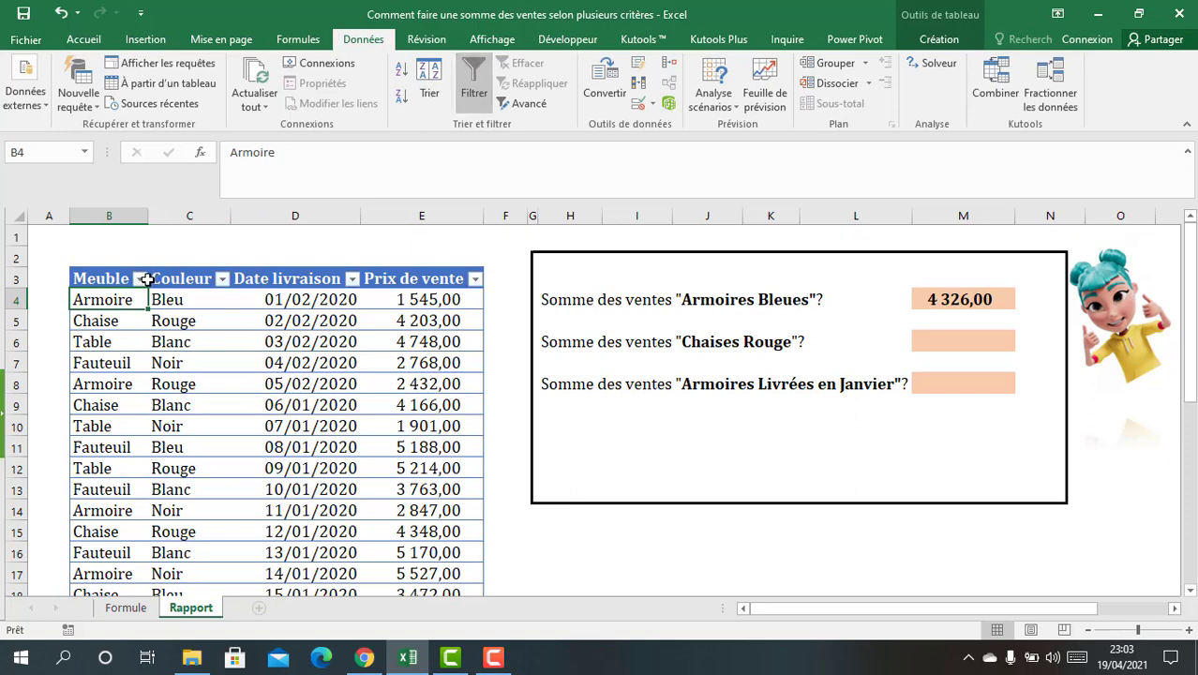
pyautogui.click(144, 279)
pyautogui.click(200, 435)
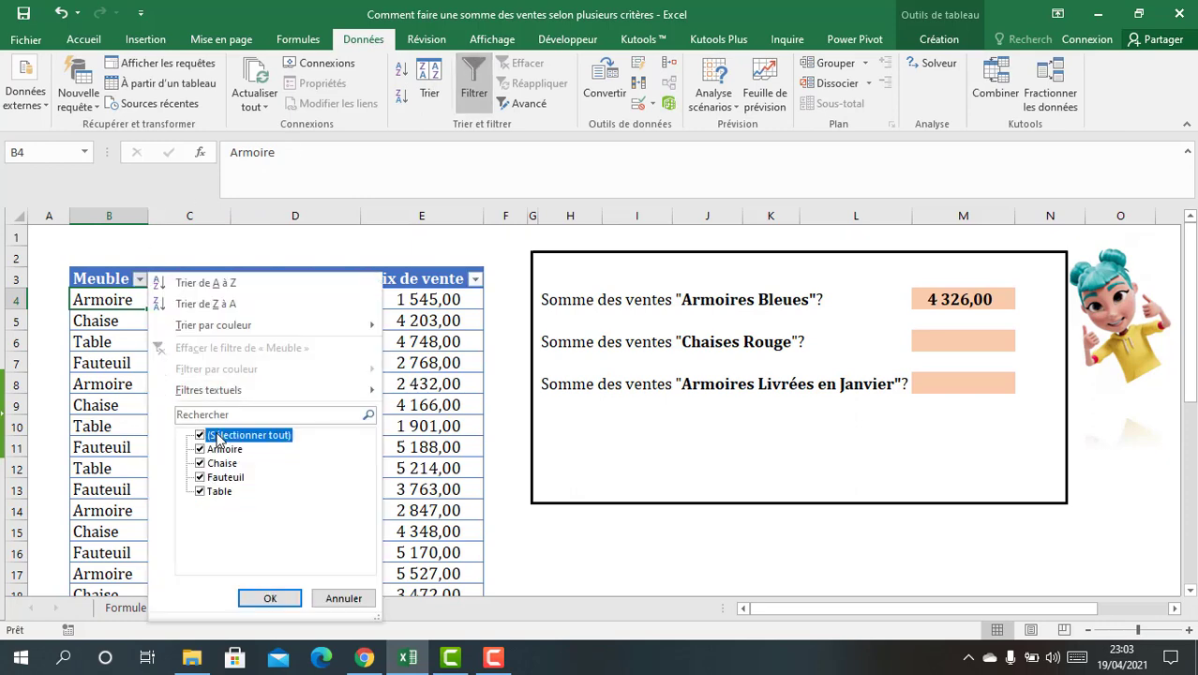
pyautogui.click(200, 449)
pyautogui.click(268, 597)
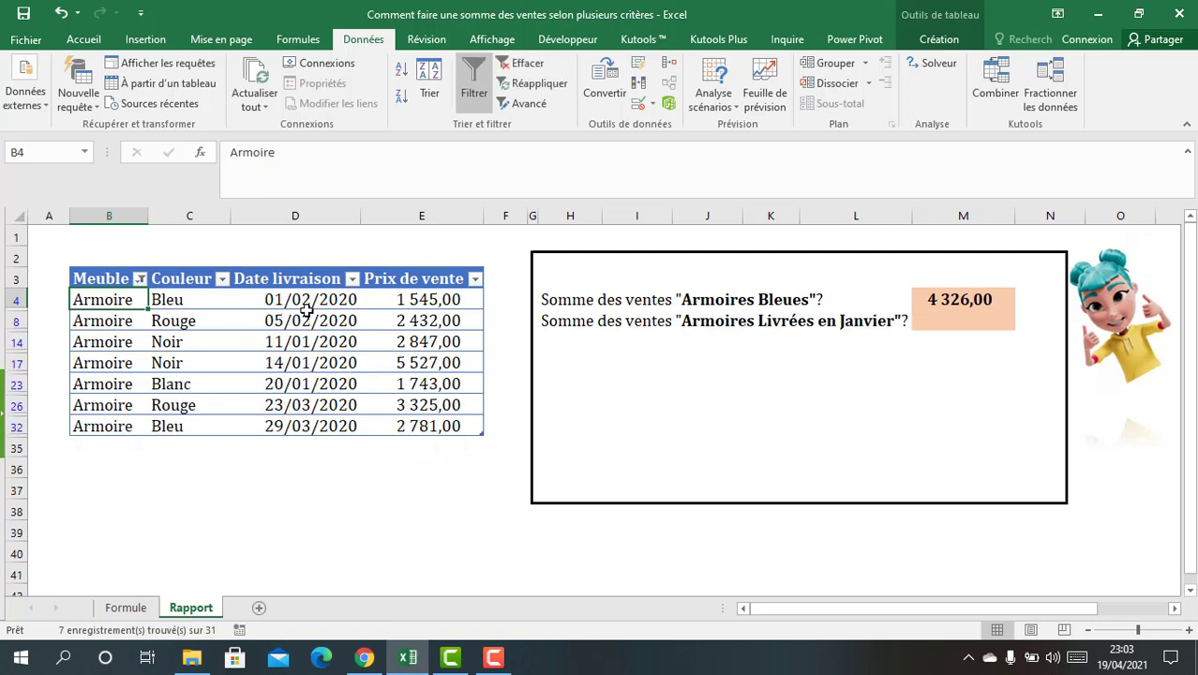
# Step: Filter the Couleur column of the sales table to show only Bleu
pyautogui.click(223, 279)
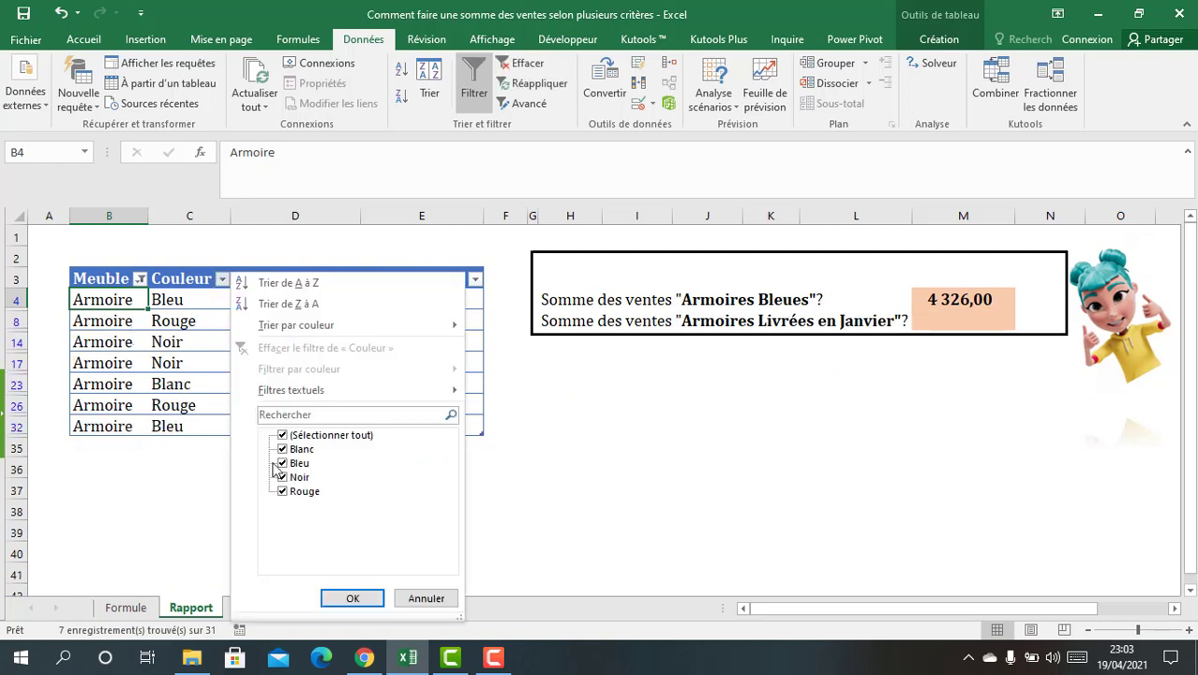
pyautogui.click(288, 437)
pyautogui.click(284, 464)
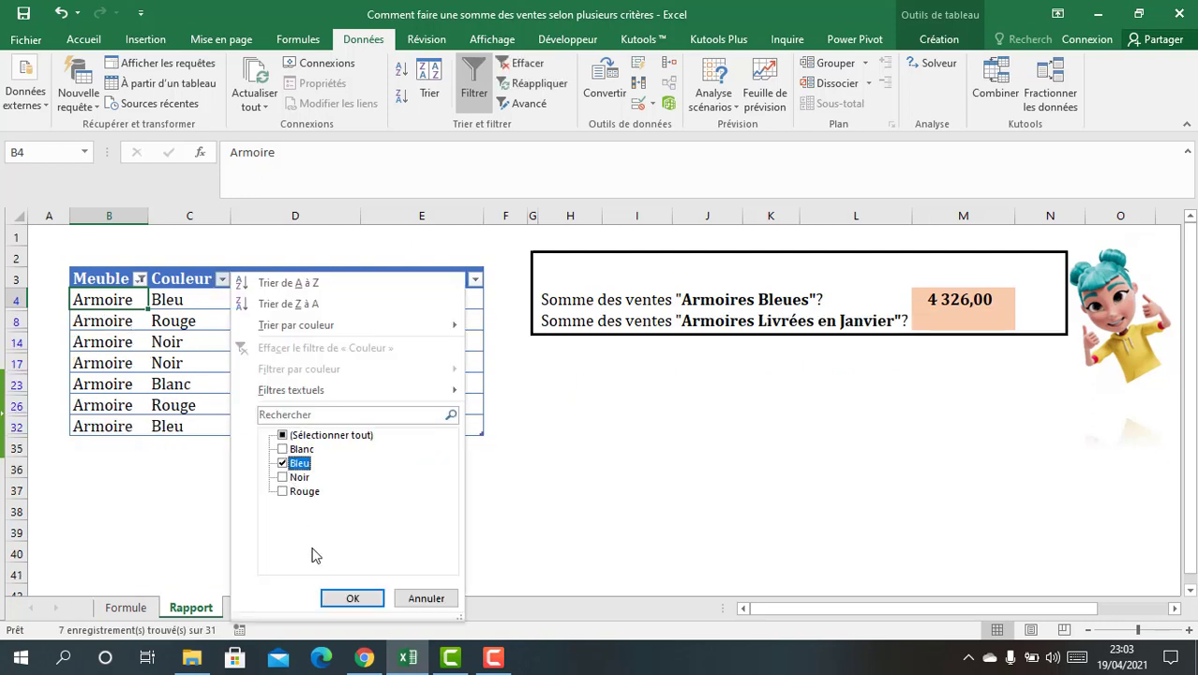
pyautogui.click(350, 598)
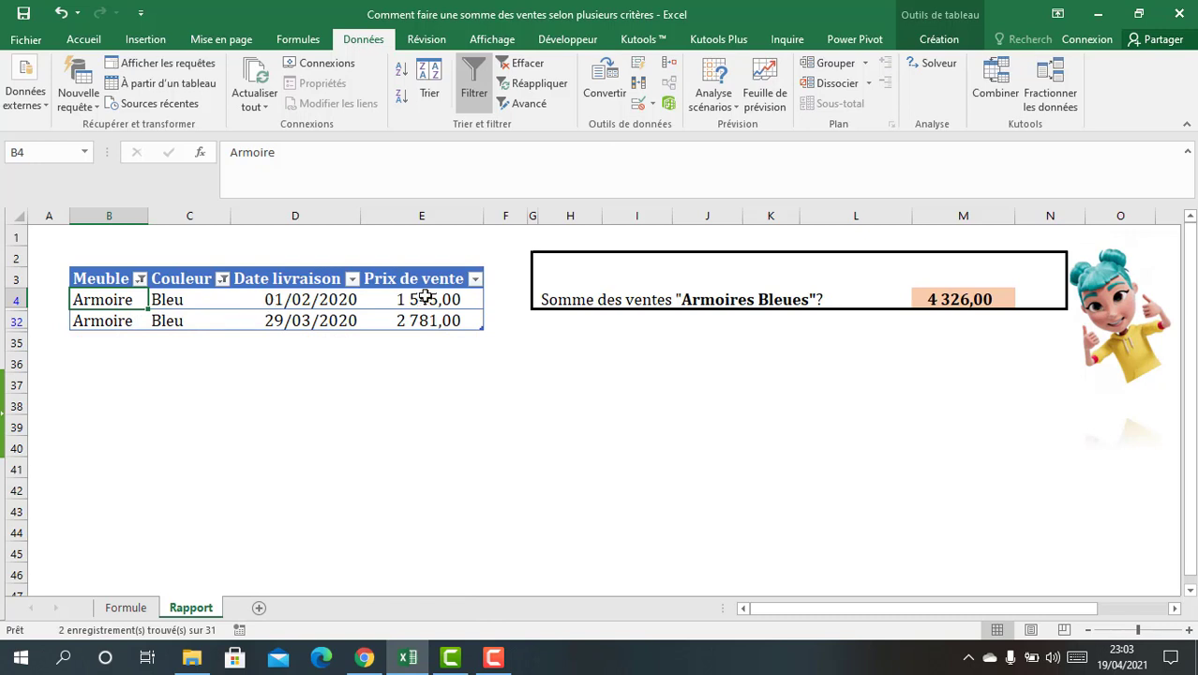
# Step: Select the filtered Prix de vente cells to check their sum, and turn off filtering for the sales table
pyautogui.moveTo(427, 298); pyautogui.dragTo(429, 317)
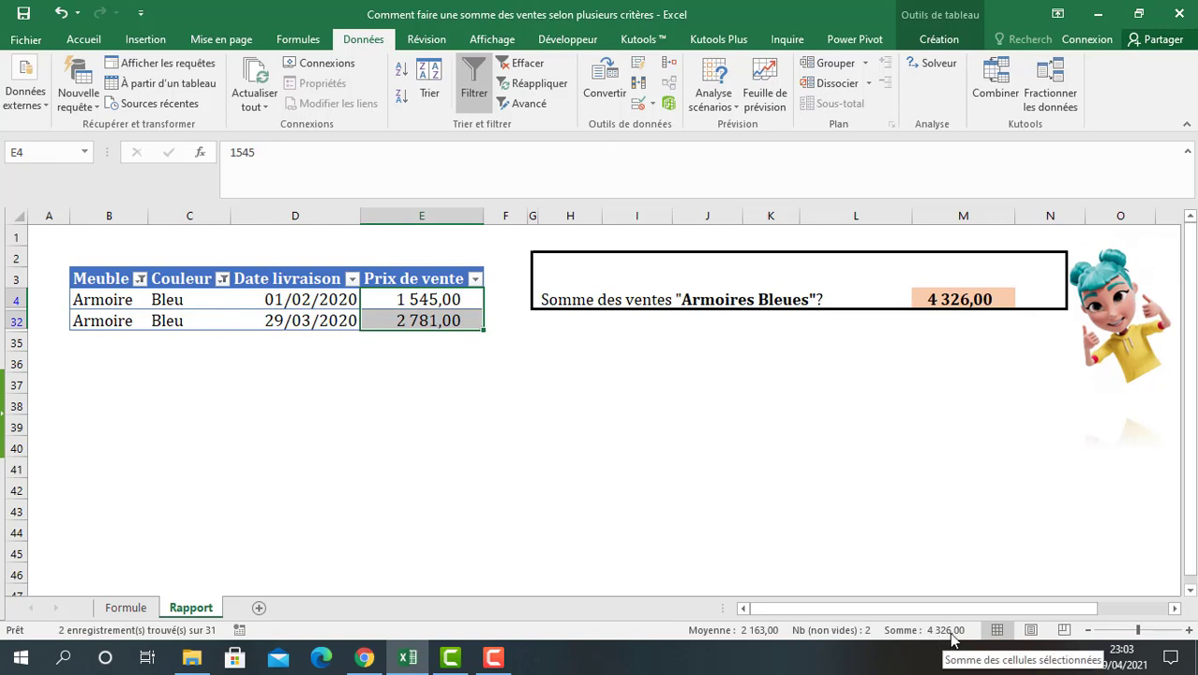
pyautogui.click(468, 92)
pyautogui.click(225, 407)
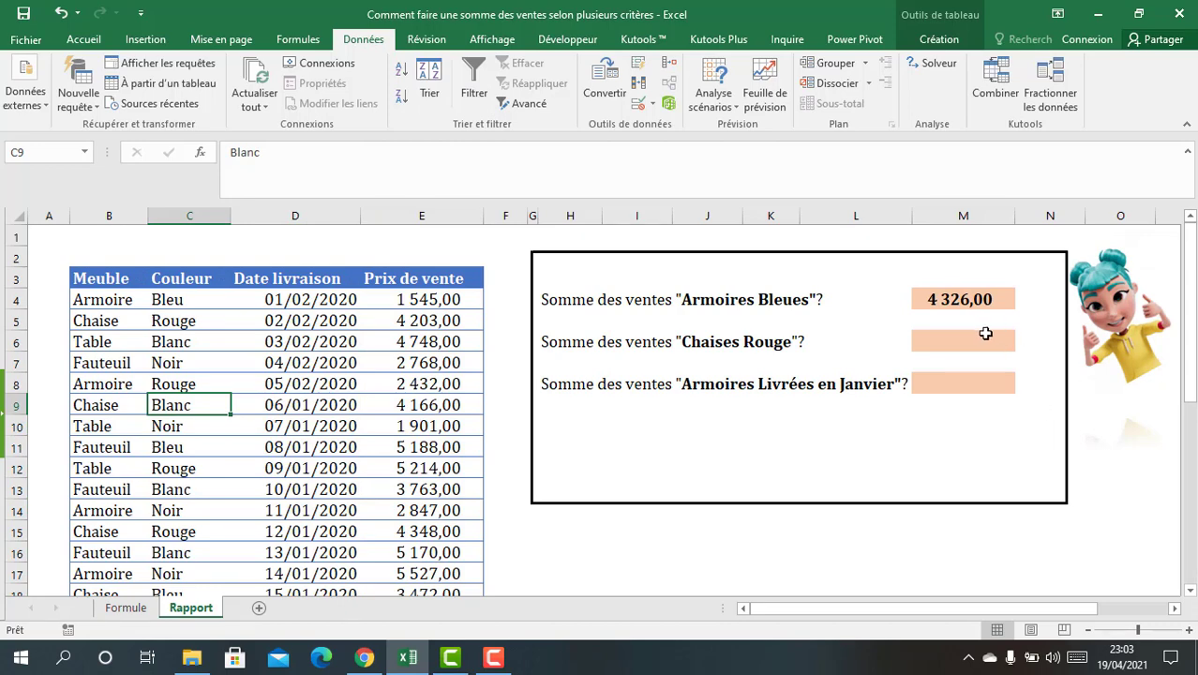
# Step: Start a SOMME.SI.ENS formula in M6 with the whole Prix de vente column as the sum range
pyautogui.click(986, 334)
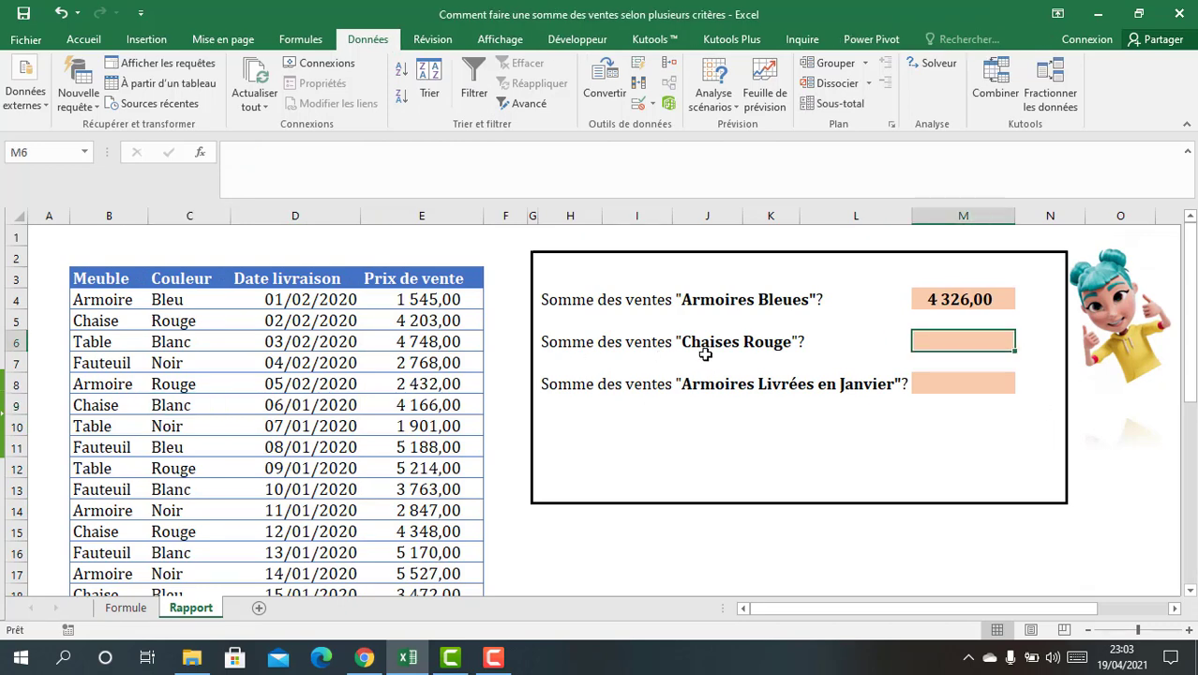
pyautogui.write('=')
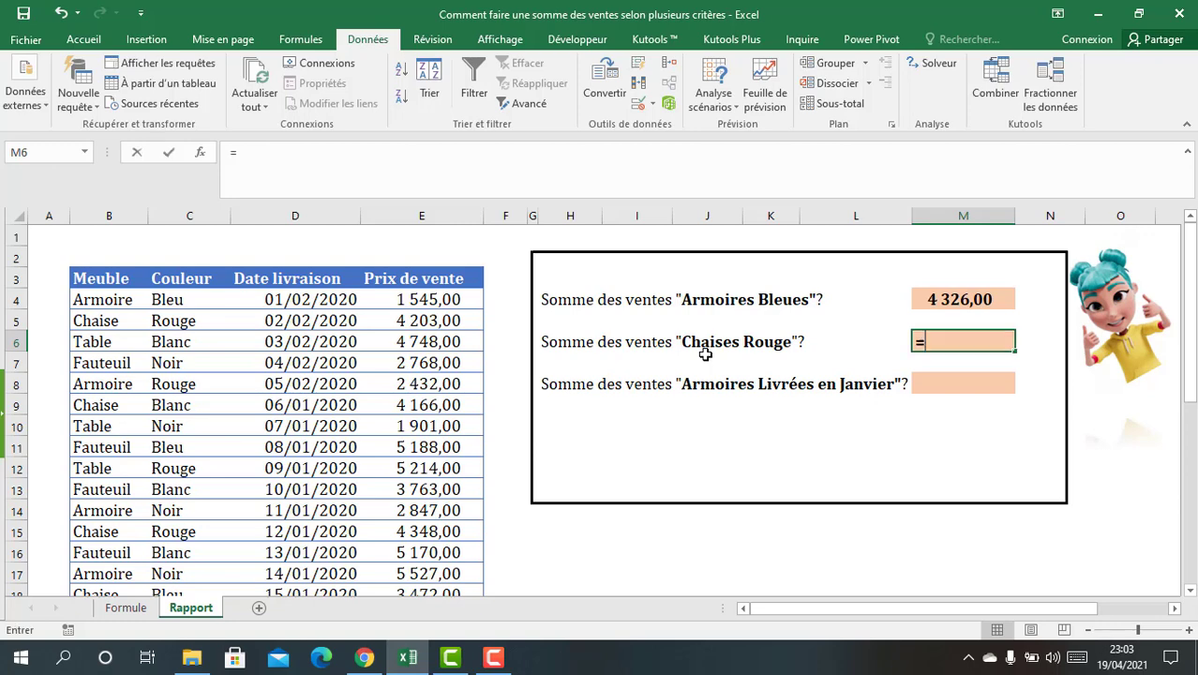
pyautogui.write('SOMME')
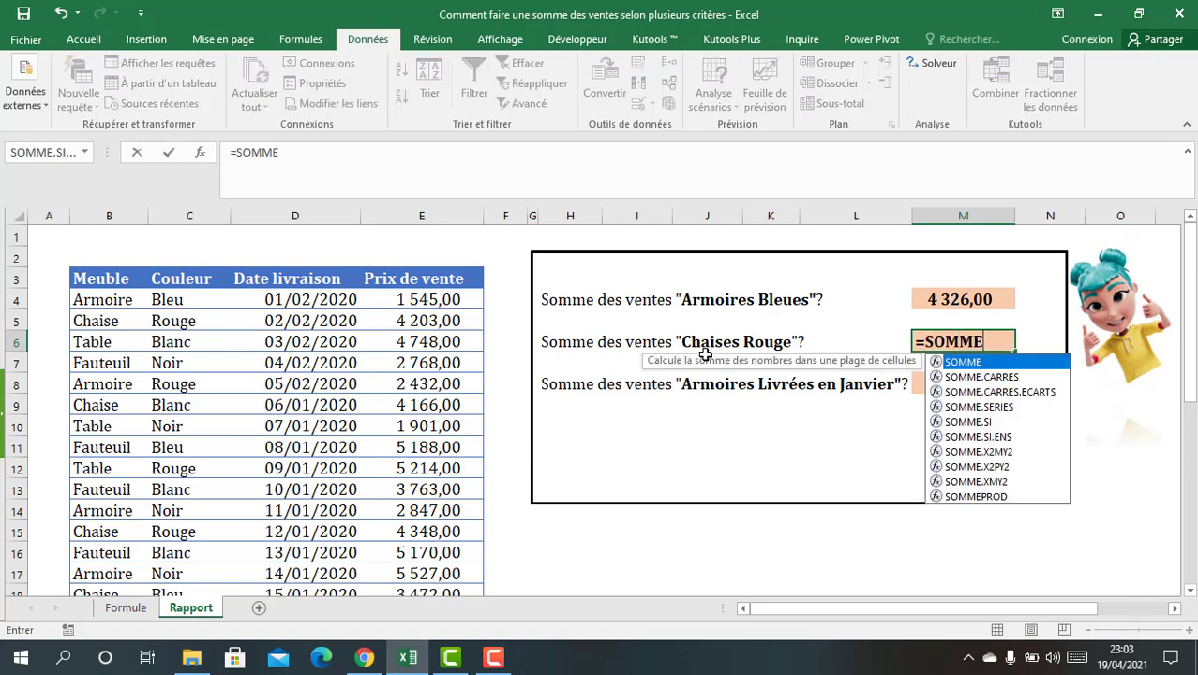
pyautogui.write('.SI')
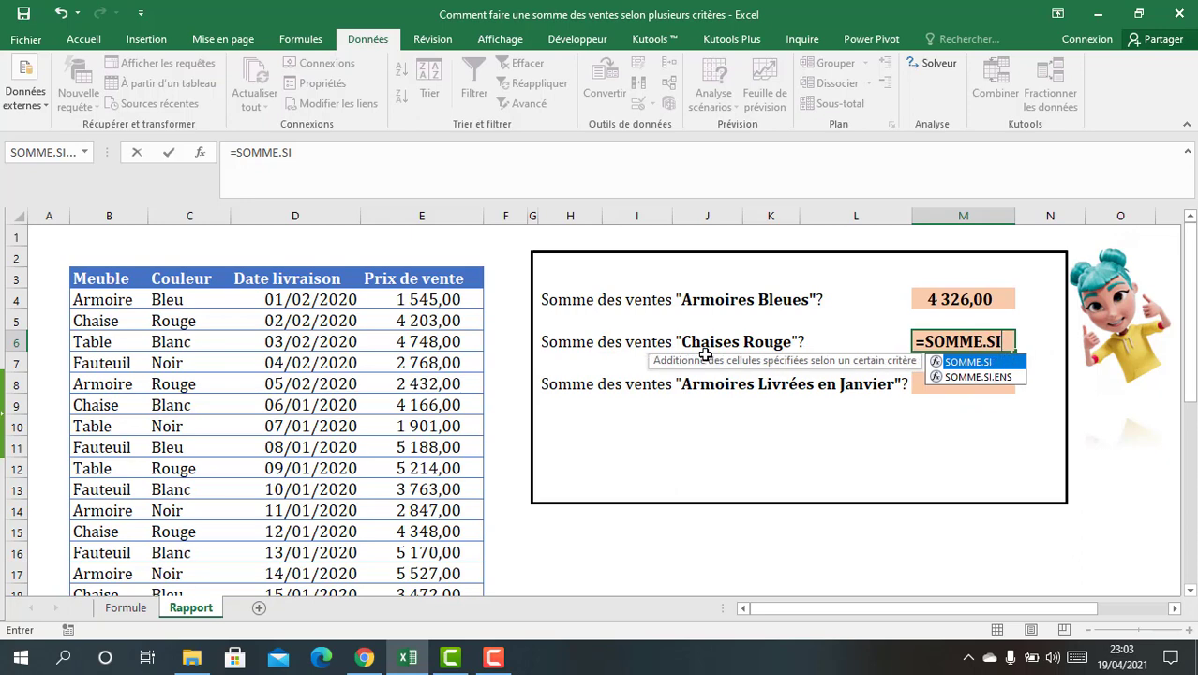
pyautogui.press('Down')
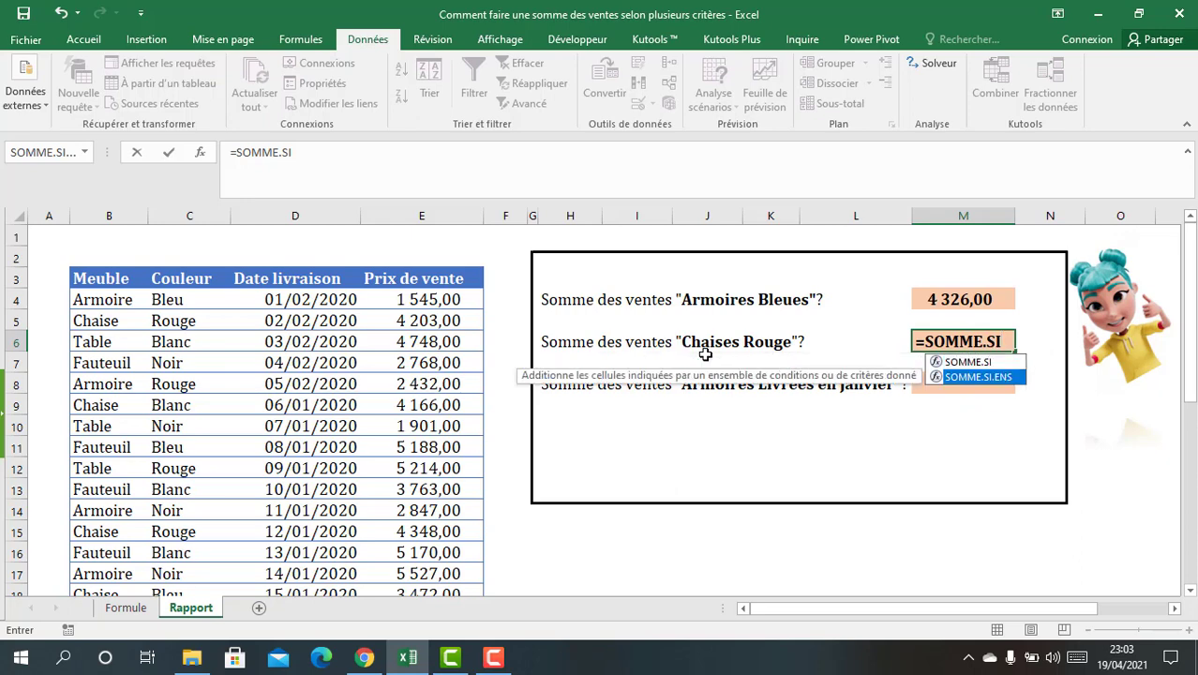
pyautogui.press('Tab')
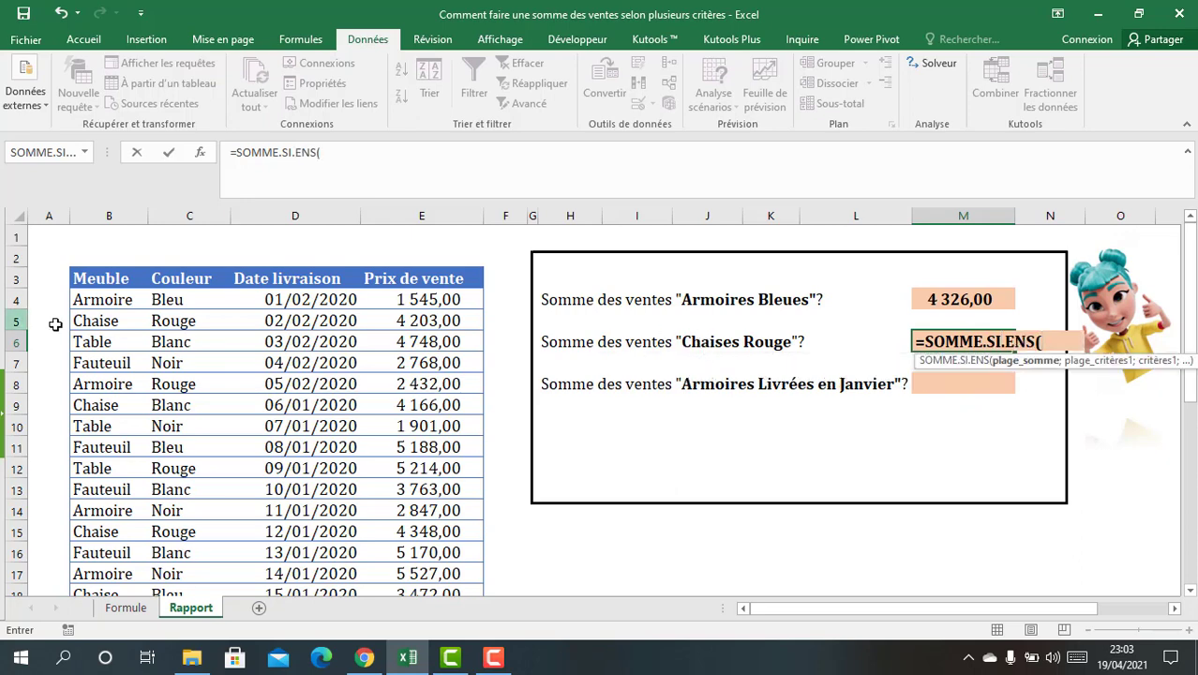
pyautogui.click(120, 300)
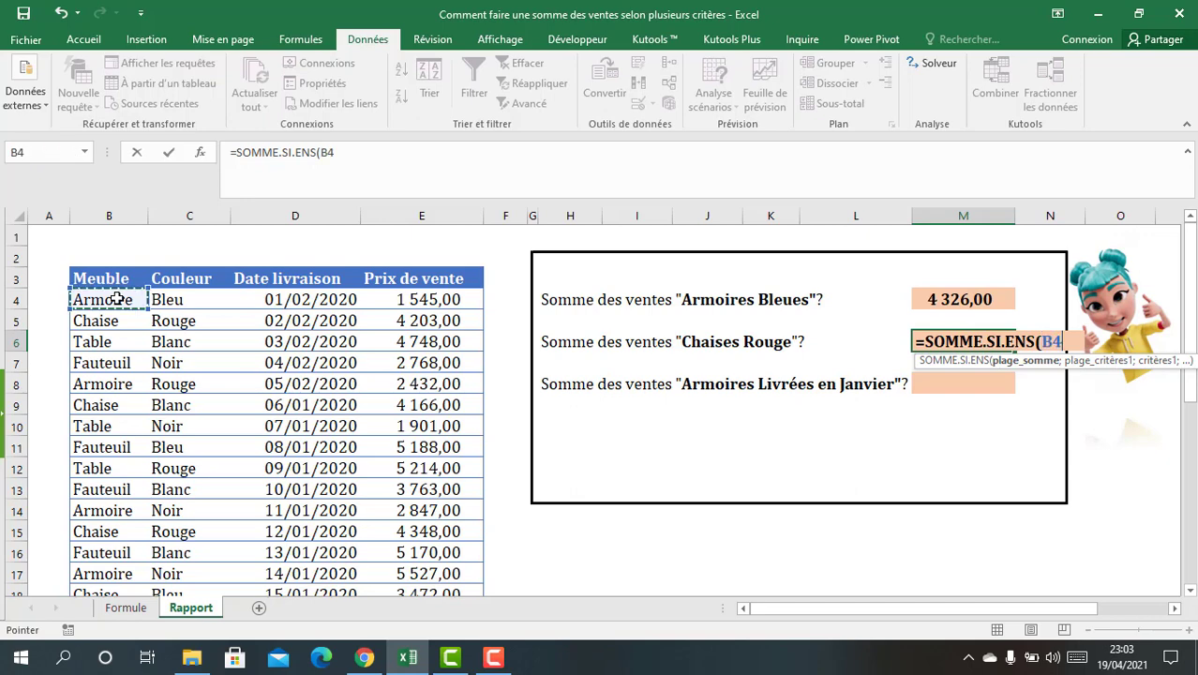
pyautogui.click(416, 299)
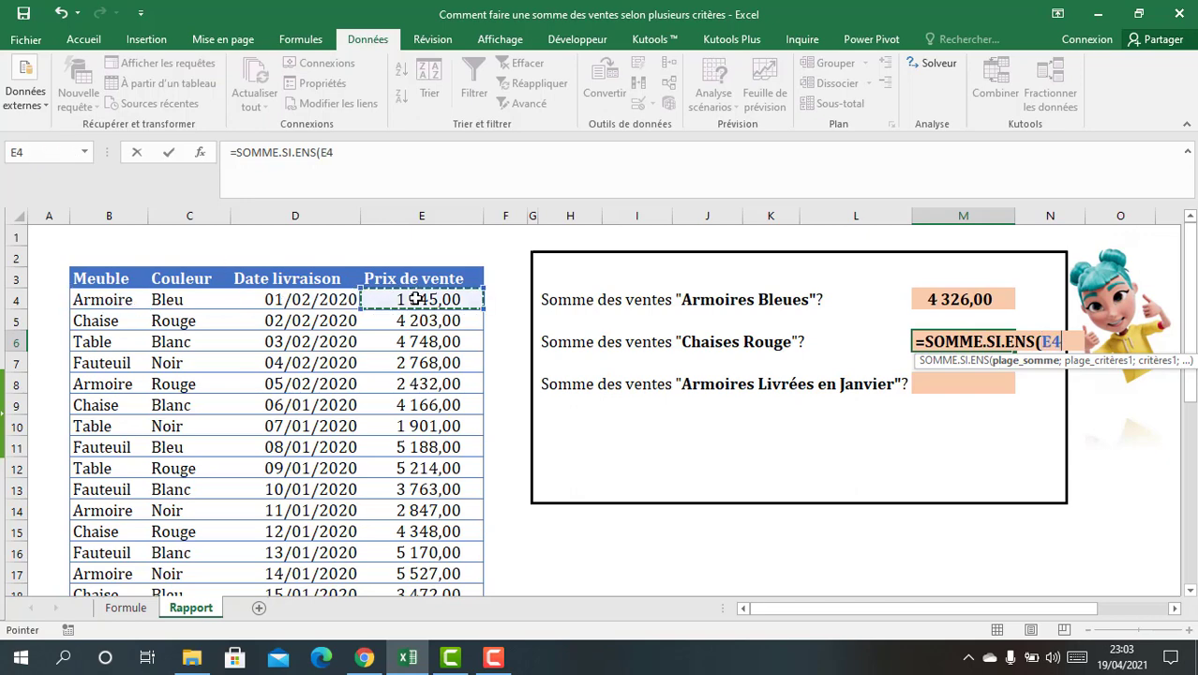
pyautogui.hotkey('ctrl', 'shift', 'Down')
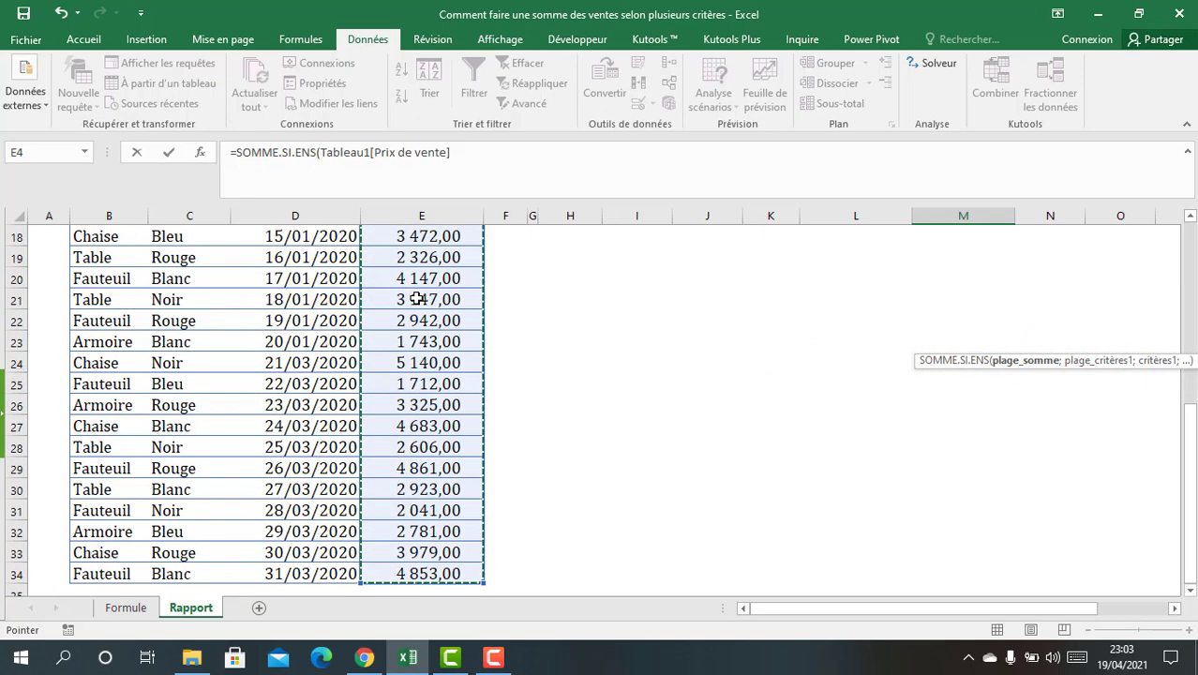
pyautogui.click(486, 161)
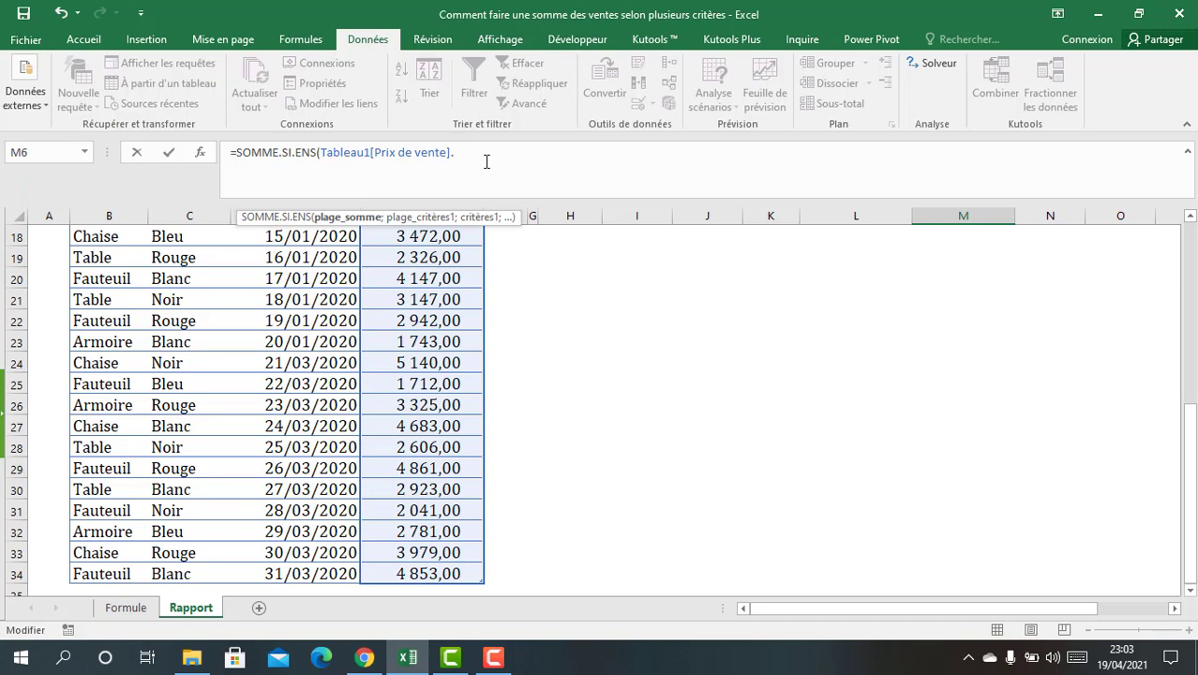
pyautogui.write(';')
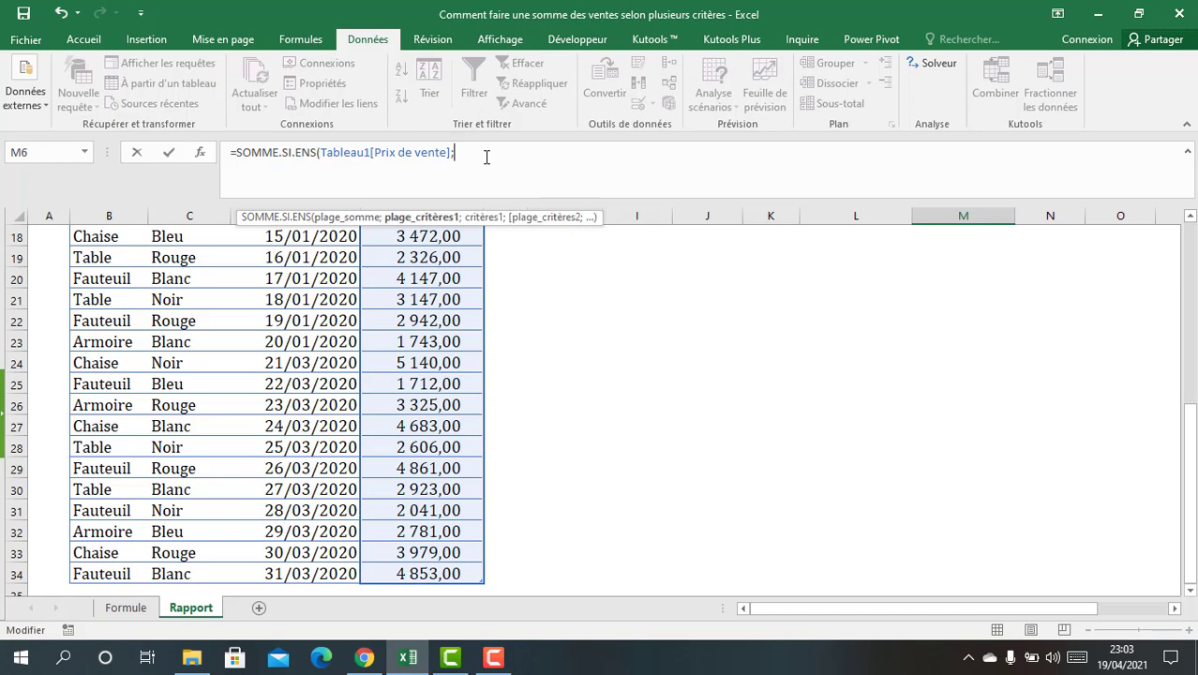
# Step: Add the first criterion to the M6 formula: the whole Meuble column as criteria range, matching "Chaise"
pyautogui.moveTo(1191, 532); pyautogui.dragTo(1191, 268)
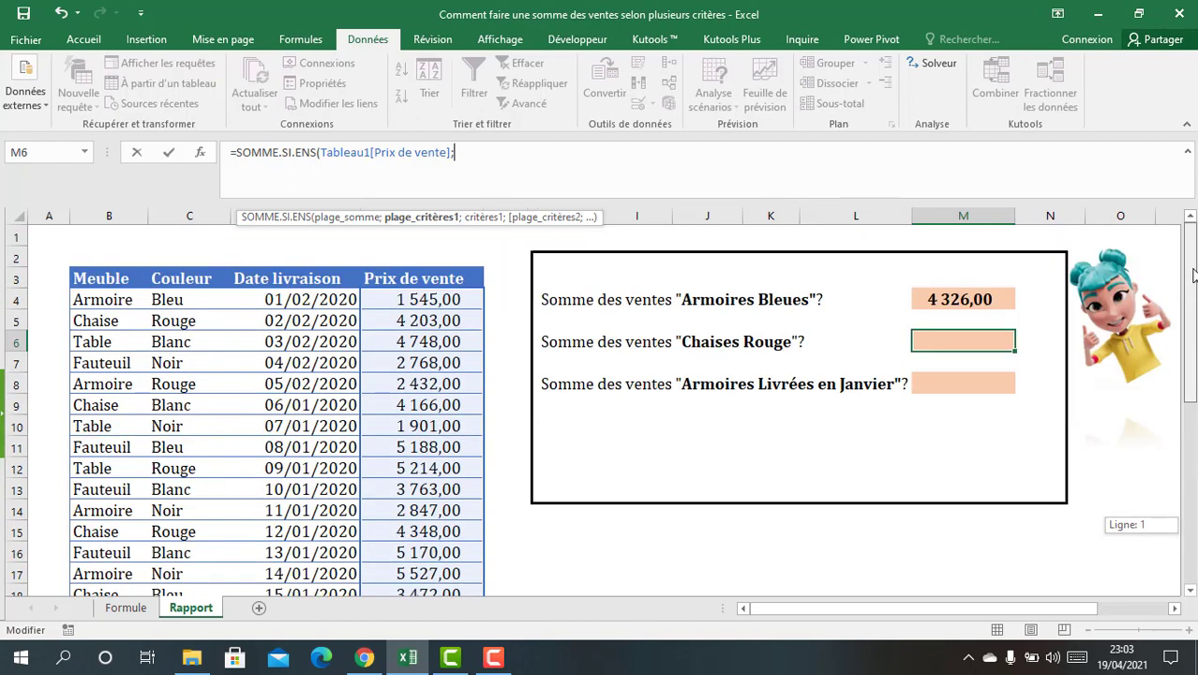
pyautogui.click(106, 300)
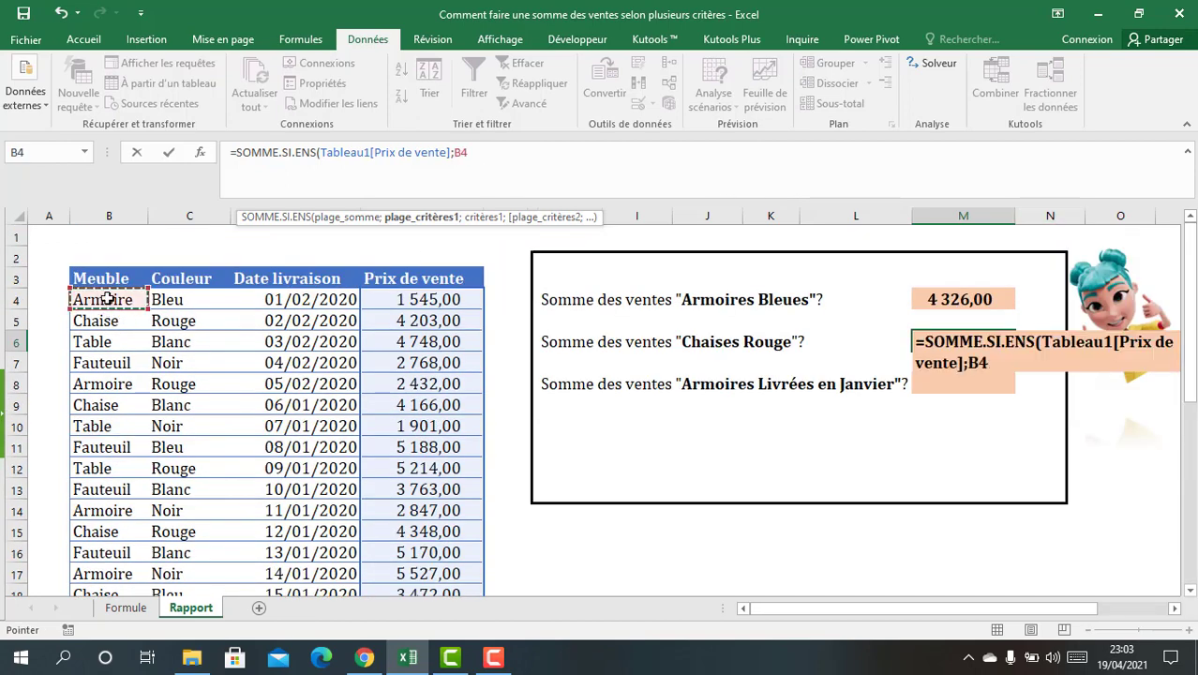
pyautogui.hotkey('ctrl', 'shift', 'Down')
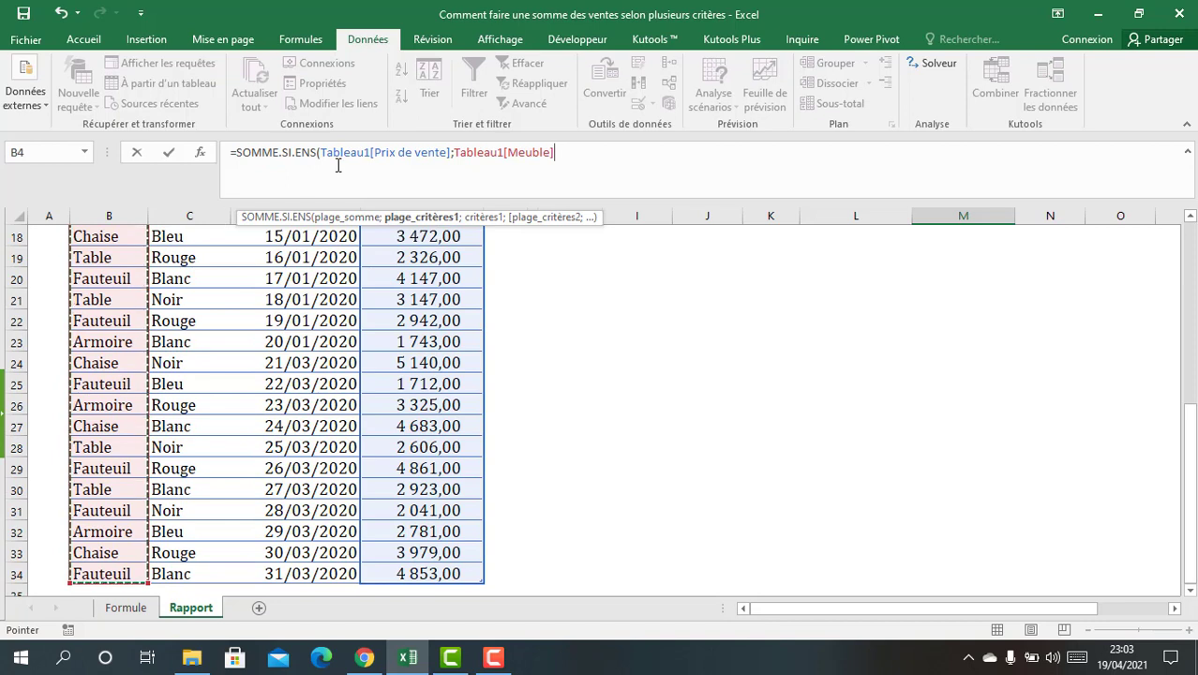
pyautogui.write(';')
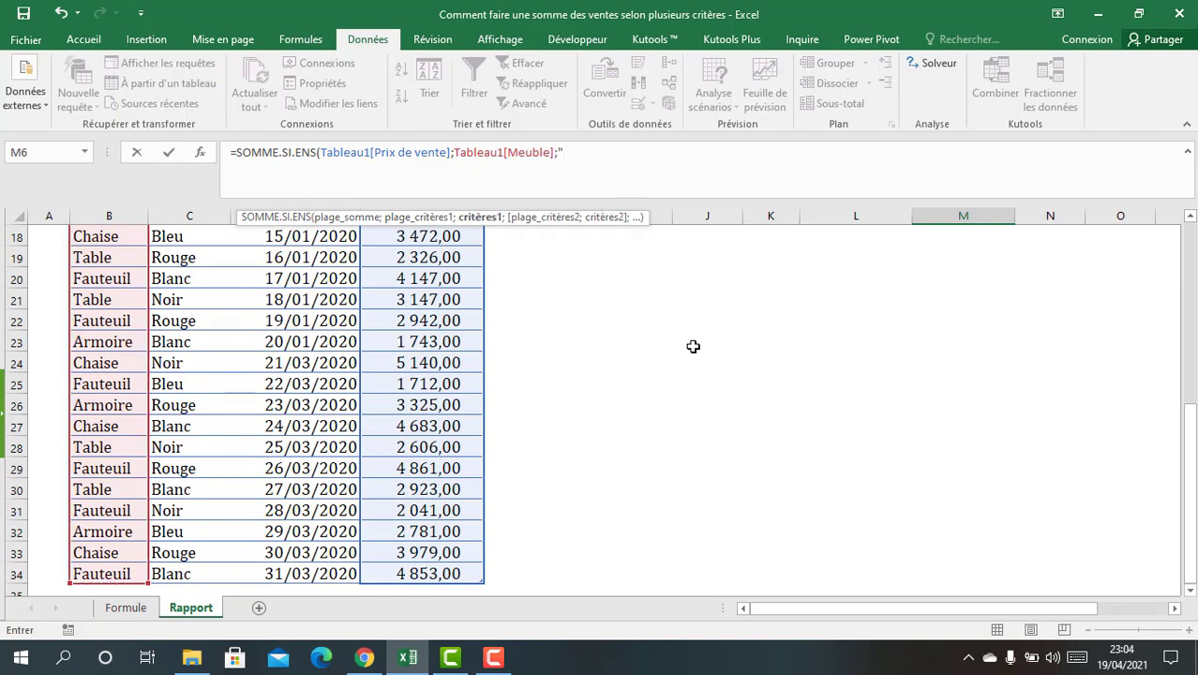
pyautogui.moveTo(1191, 569); pyautogui.dragTo(1191, 387)
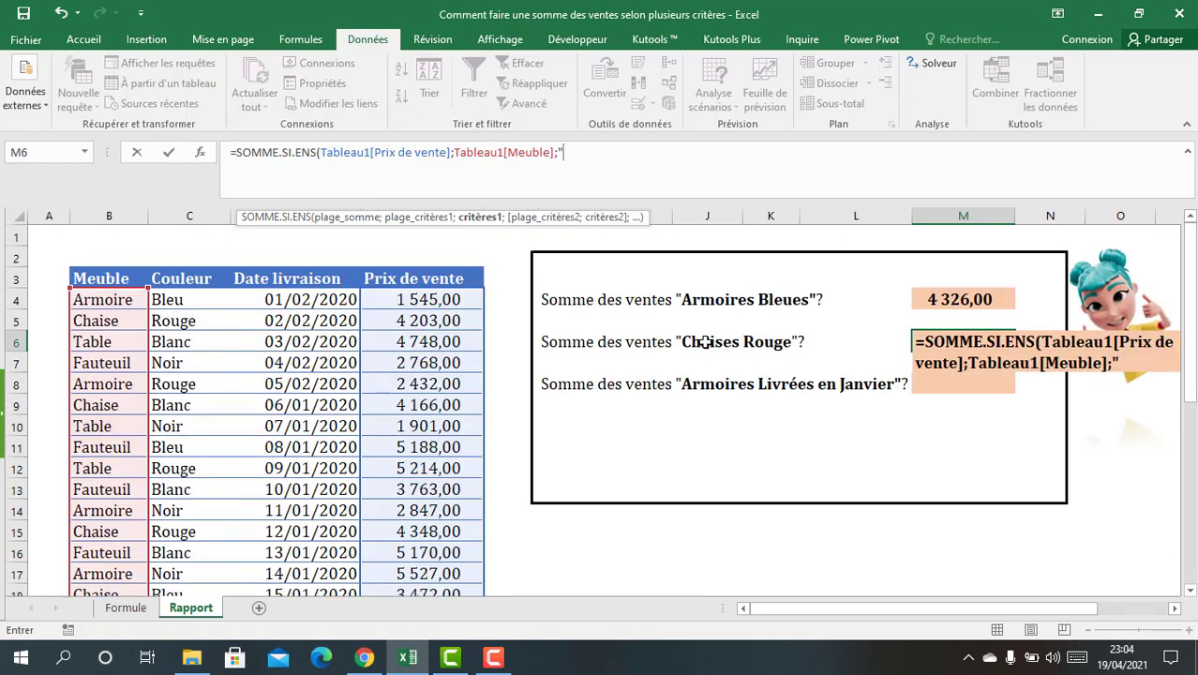
pyautogui.write('"3')
pyautogui.press('BackSpace')
pyautogui.write('"Chaises')
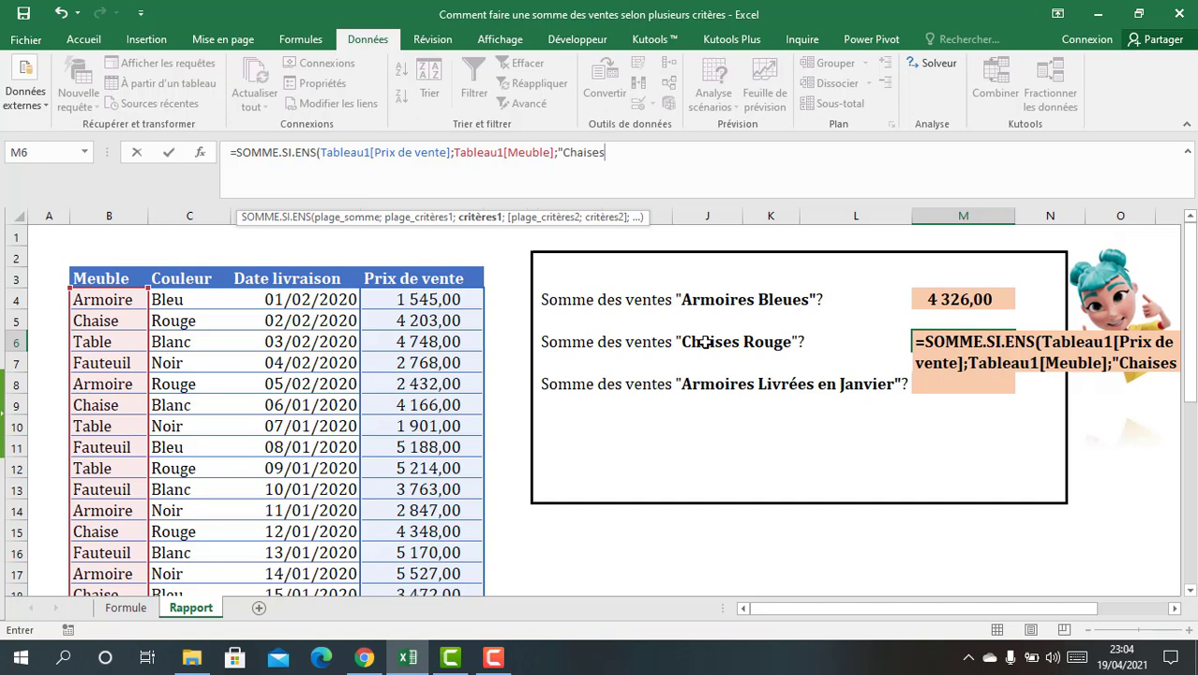
pyautogui.press('BackSpace')
pyautogui.write('";')
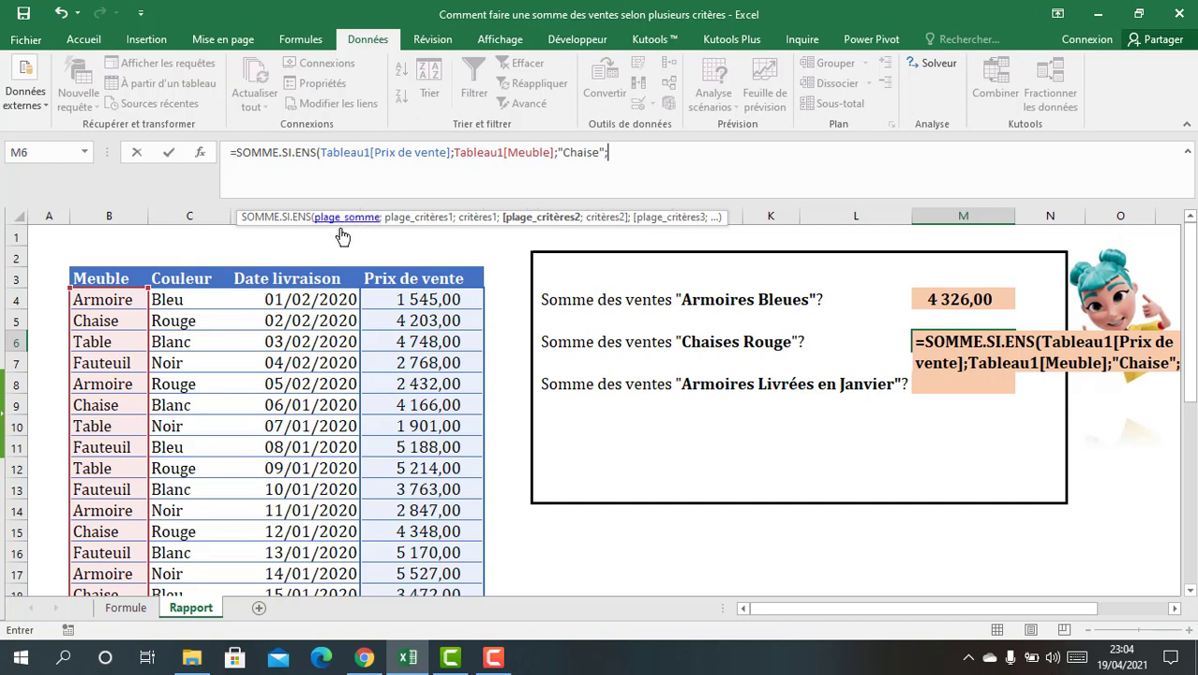
# Step: Add the second criterion to the M6 formula, the whole Couleur column matching "Rouge", and close the parenthesis
pyautogui.click(191, 302)
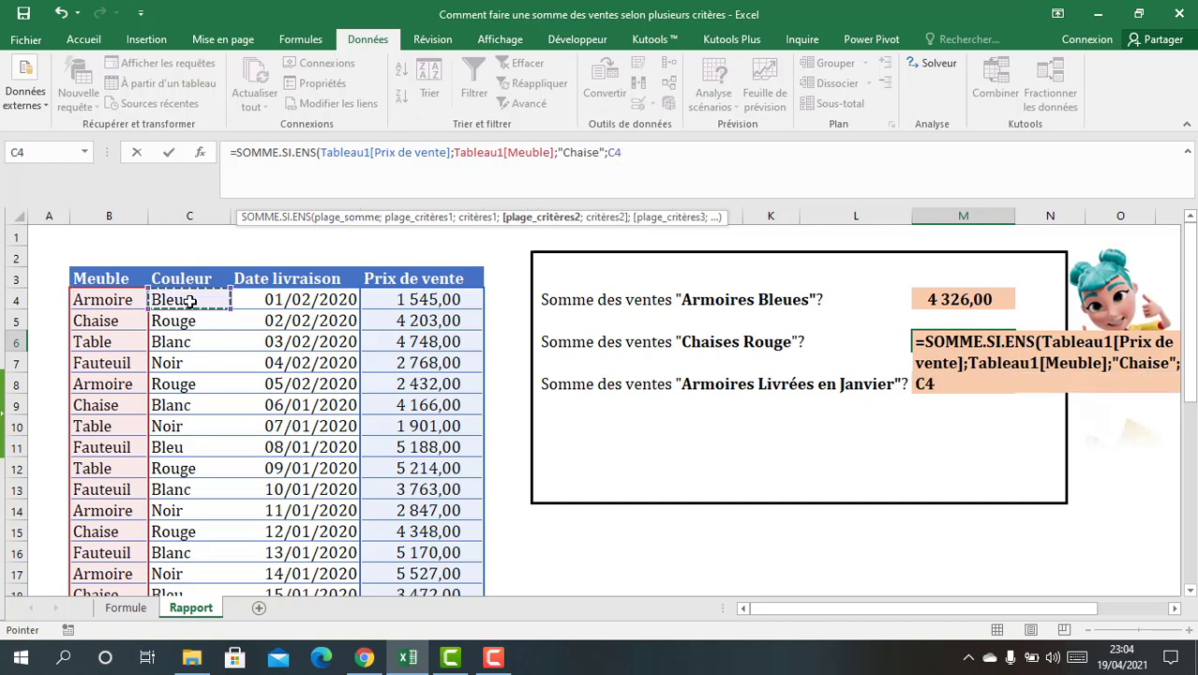
pyautogui.hotkey('ctrl', 'shift', 'Down')
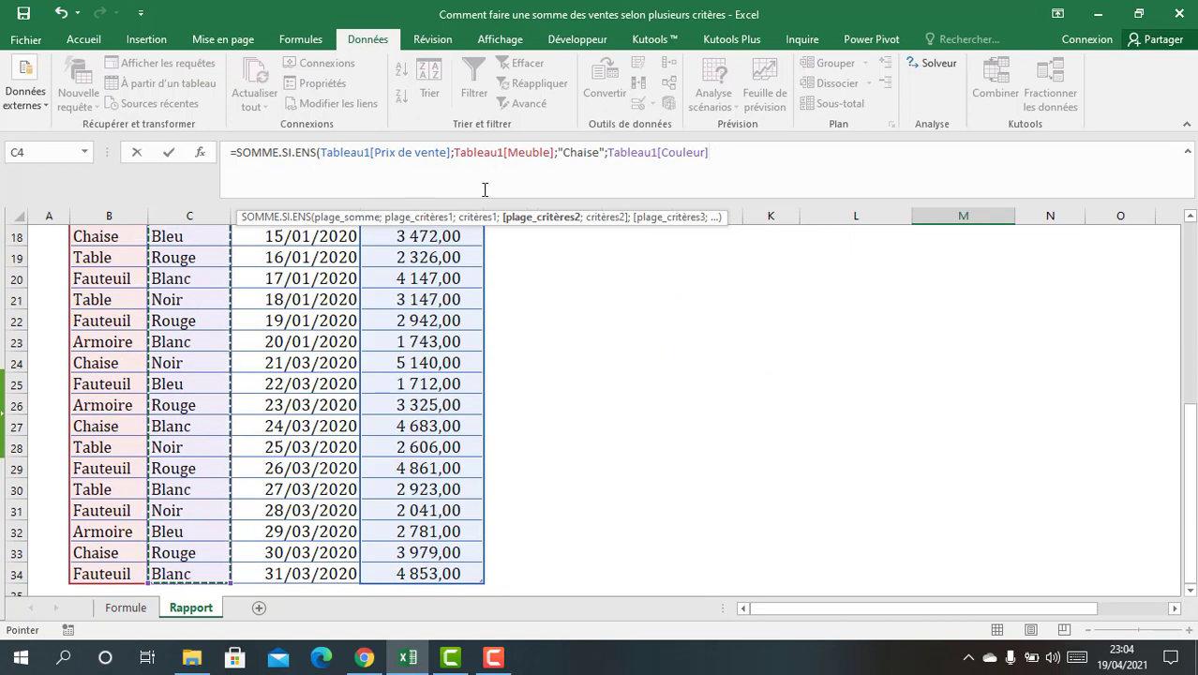
pyautogui.write(';')
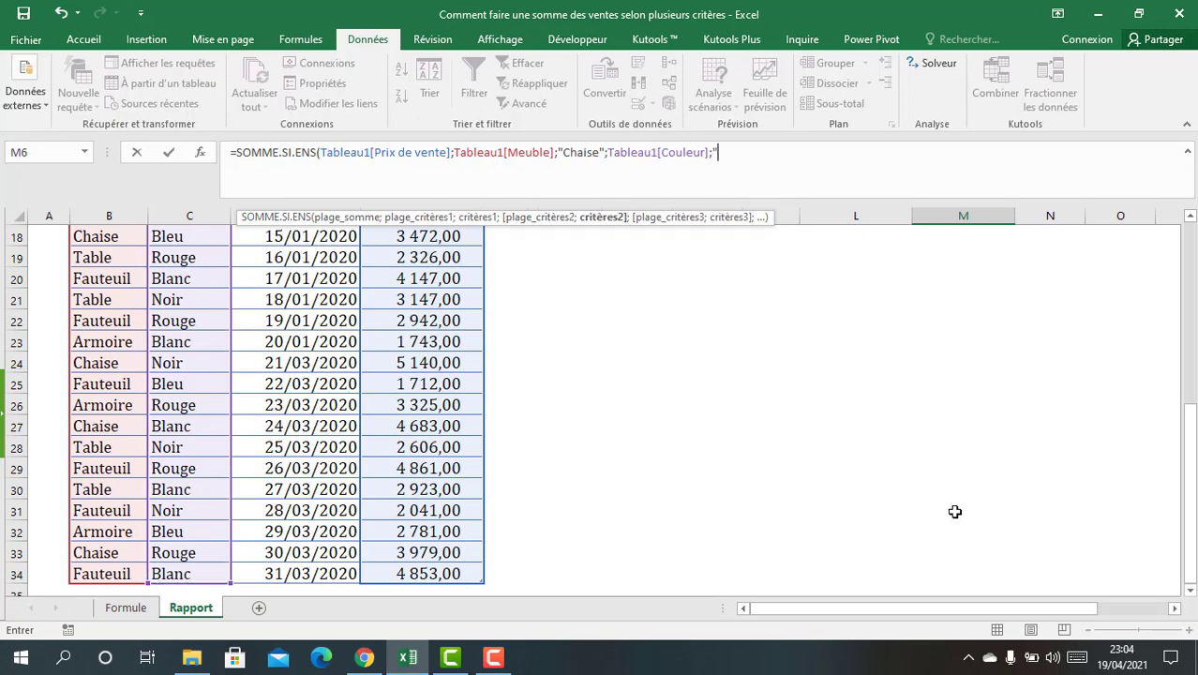
pyautogui.moveTo(1189, 436); pyautogui.dragTo(1196, 271)
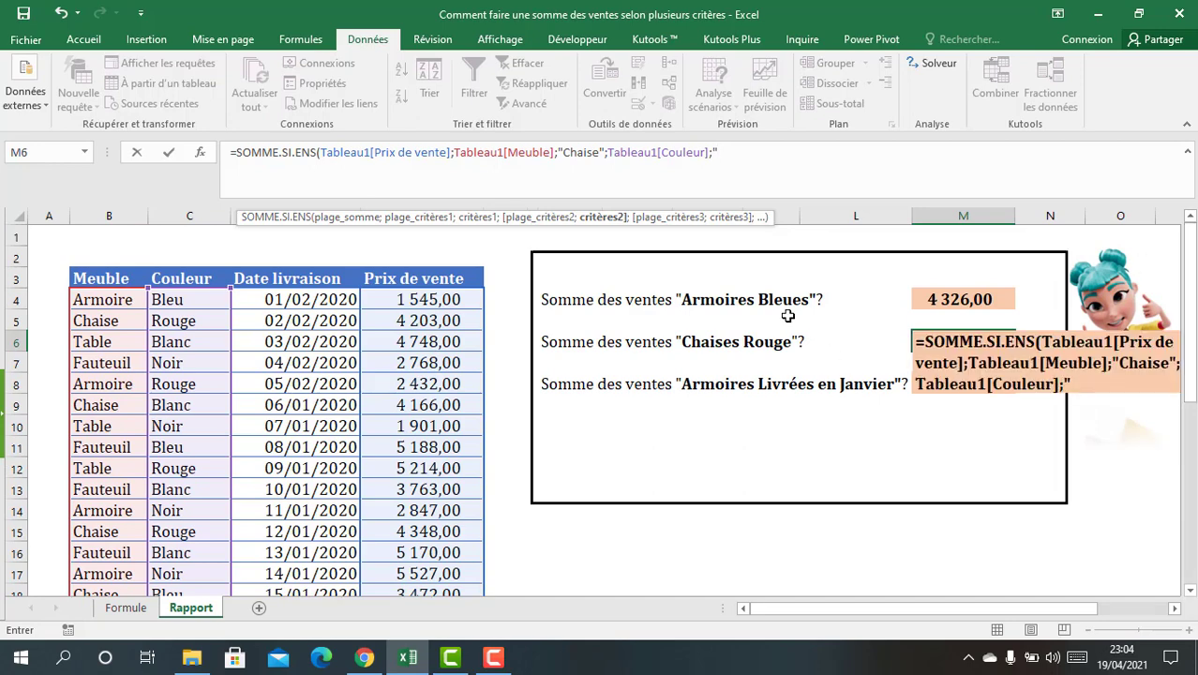
pyautogui.write('"Rouge')
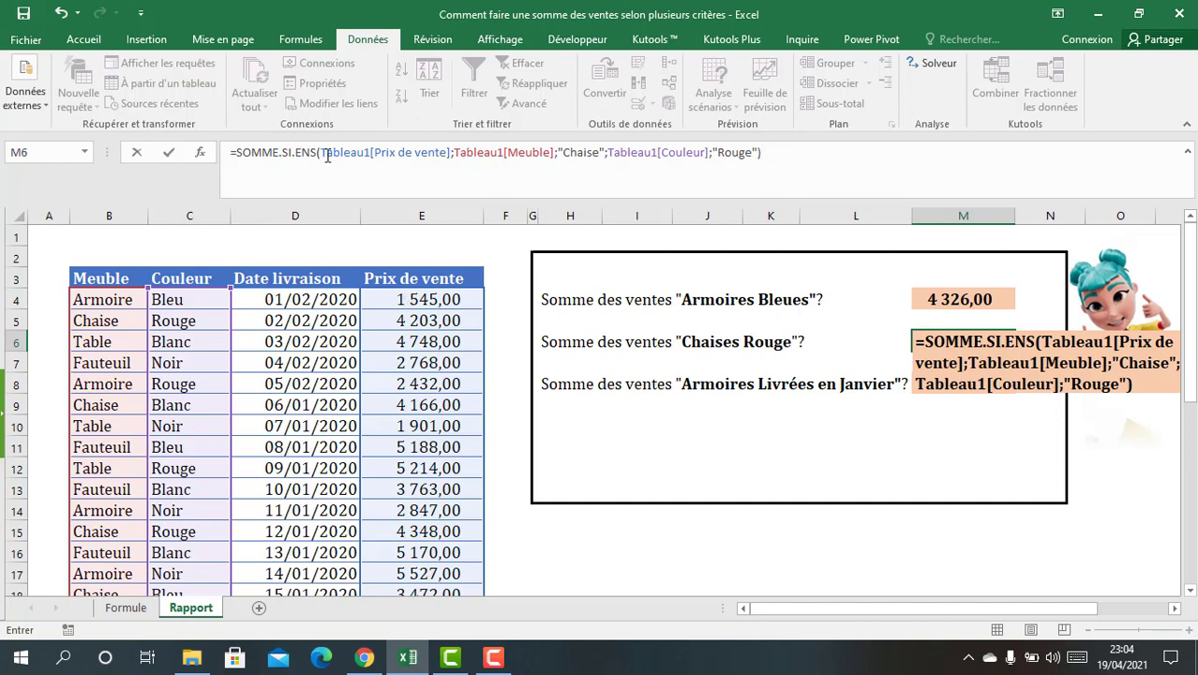
# Step: Review the sum range and both criteria pairs of the red chairs formula and enter it in M6
pyautogui.moveTo(322, 152); pyautogui.dragTo(758, 153)
pyautogui.doubleClick(460, 151)
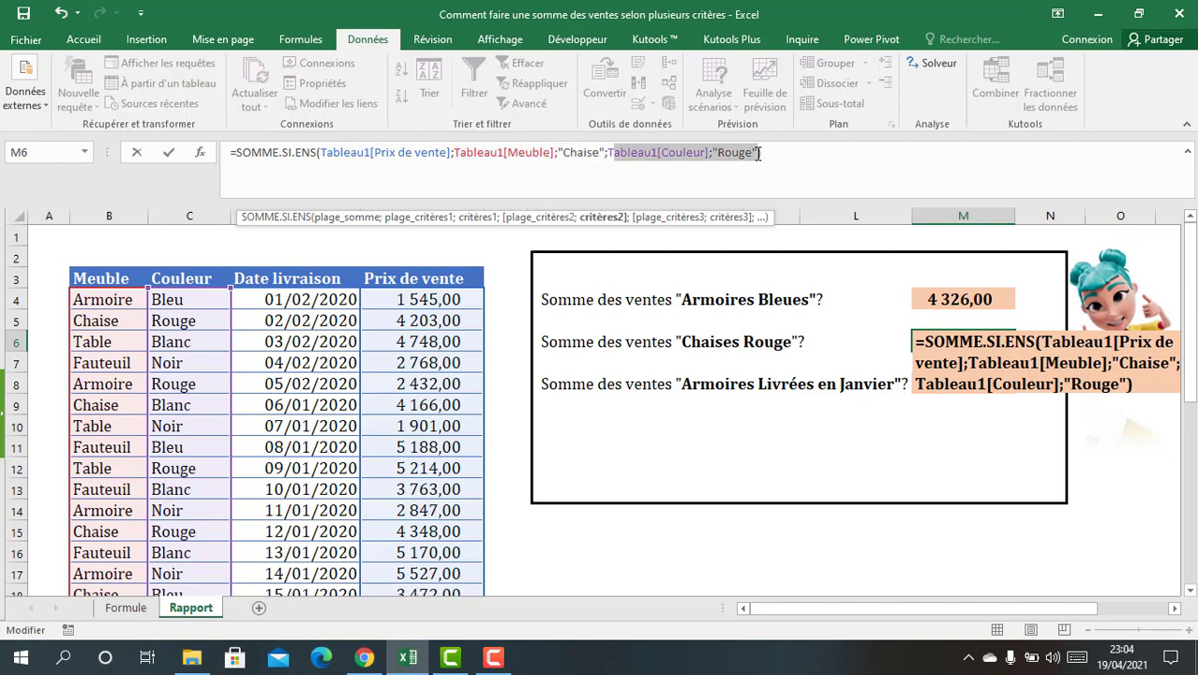
pyautogui.press('Return')
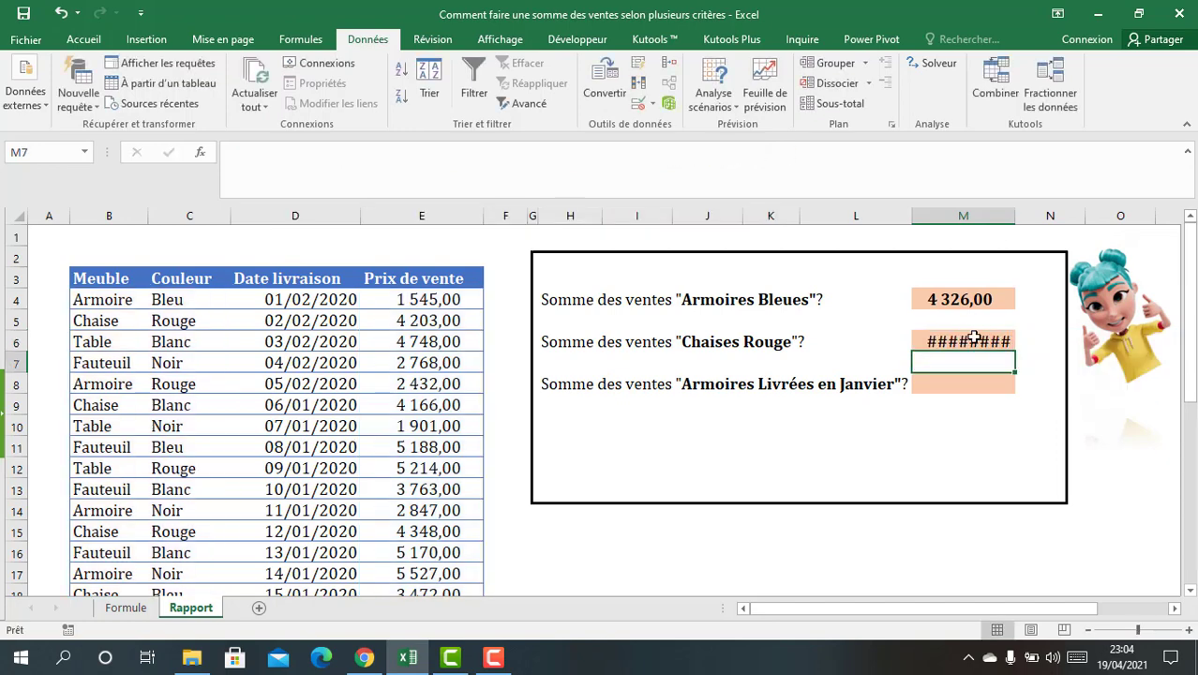
# Step: Widen column M enough to display the red chairs total in M6
pyautogui.click(975, 340)
pyautogui.moveTo(1015, 215); pyautogui.dragTo(1050, 213)
pyautogui.click(992, 377)
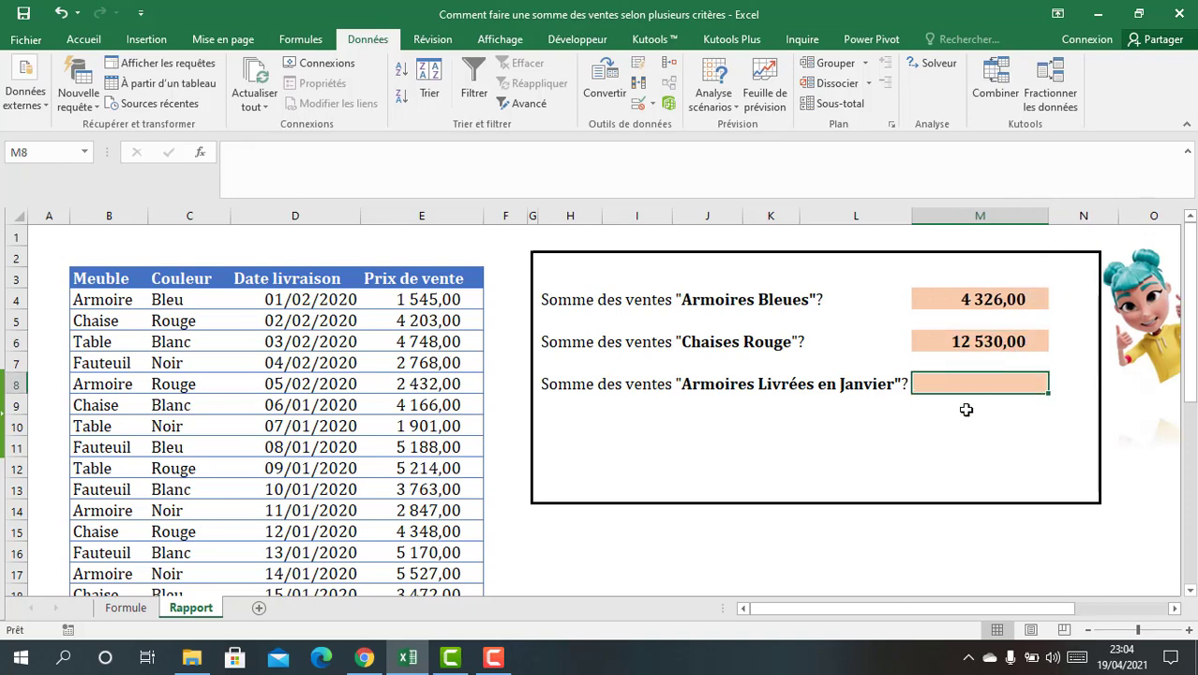
# Step: Copy the red chairs formula from M6 into M8 as the basis for the January wardrobe total
pyautogui.click(968, 343)
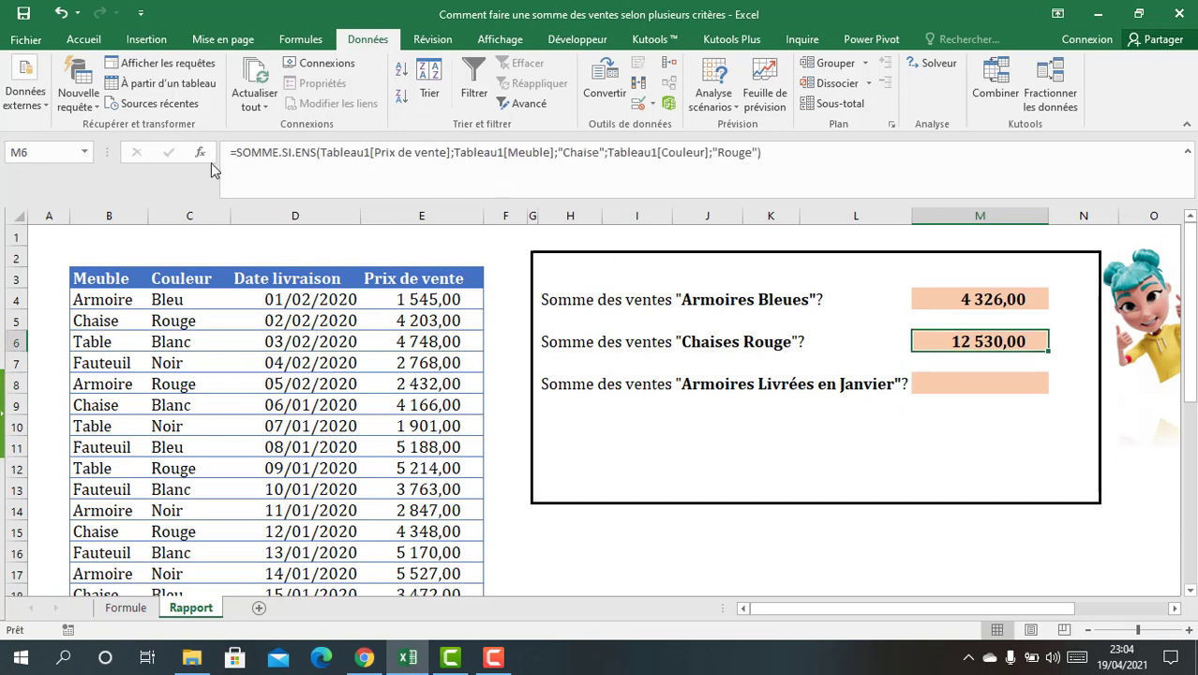
pyautogui.moveTo(226, 152); pyautogui.dragTo(798, 152)
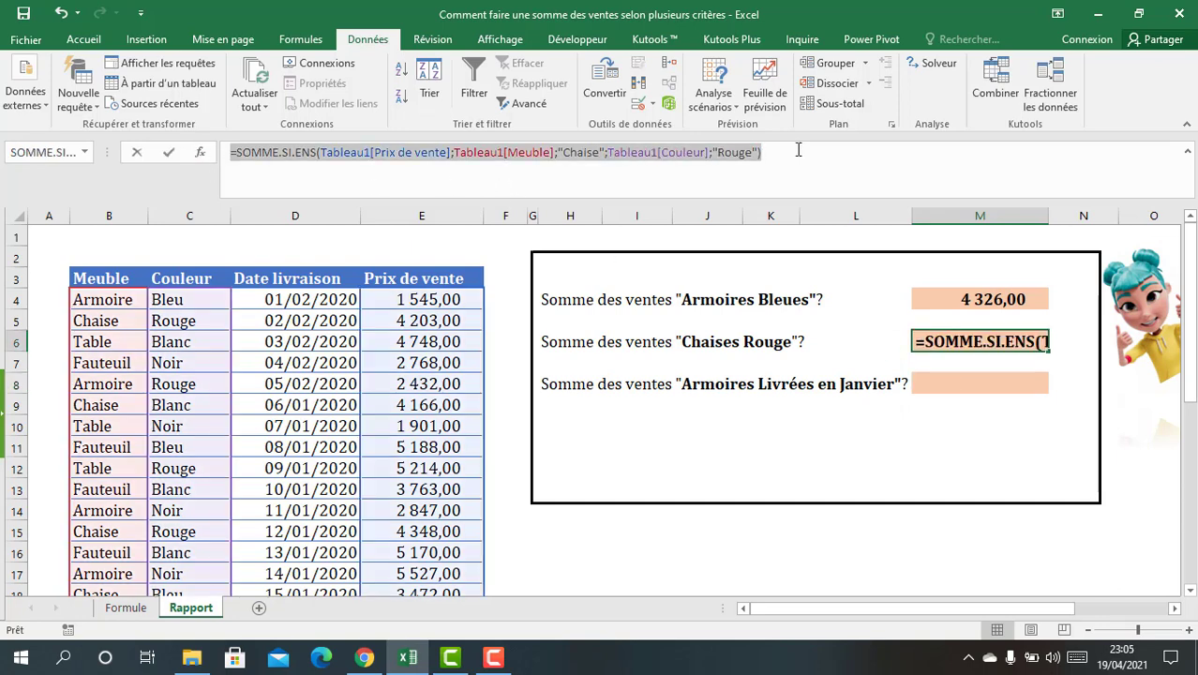
pyautogui.press('Escape')
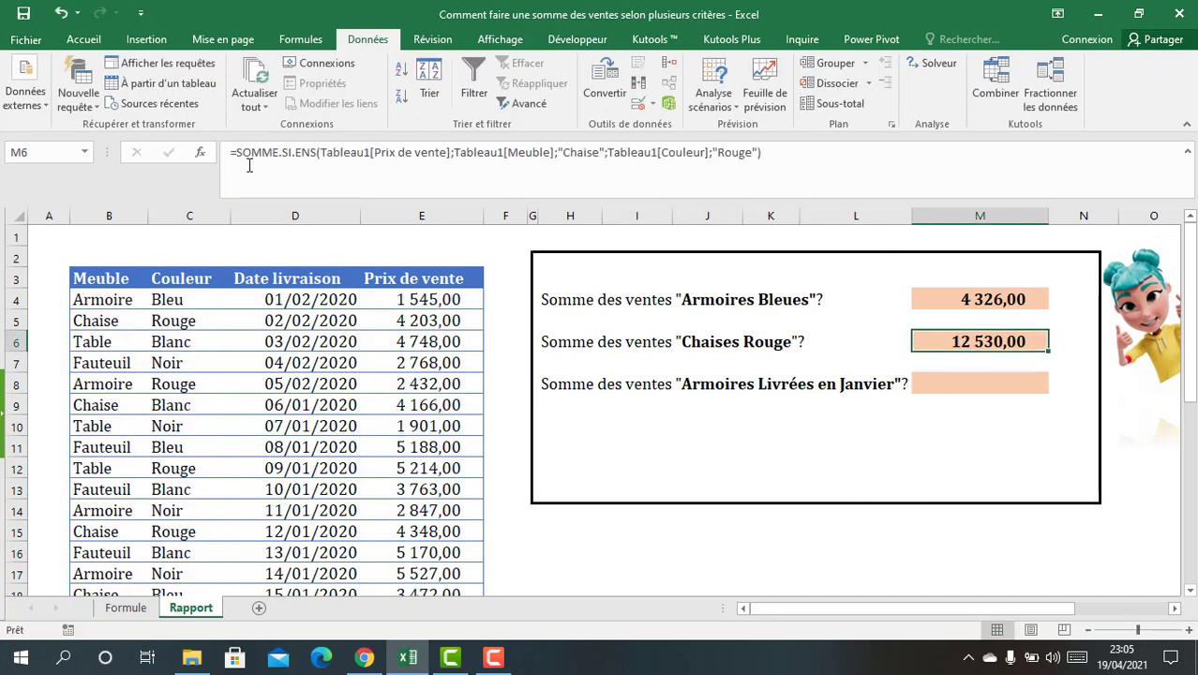
pyautogui.moveTo(230, 152); pyautogui.dragTo(789, 152)
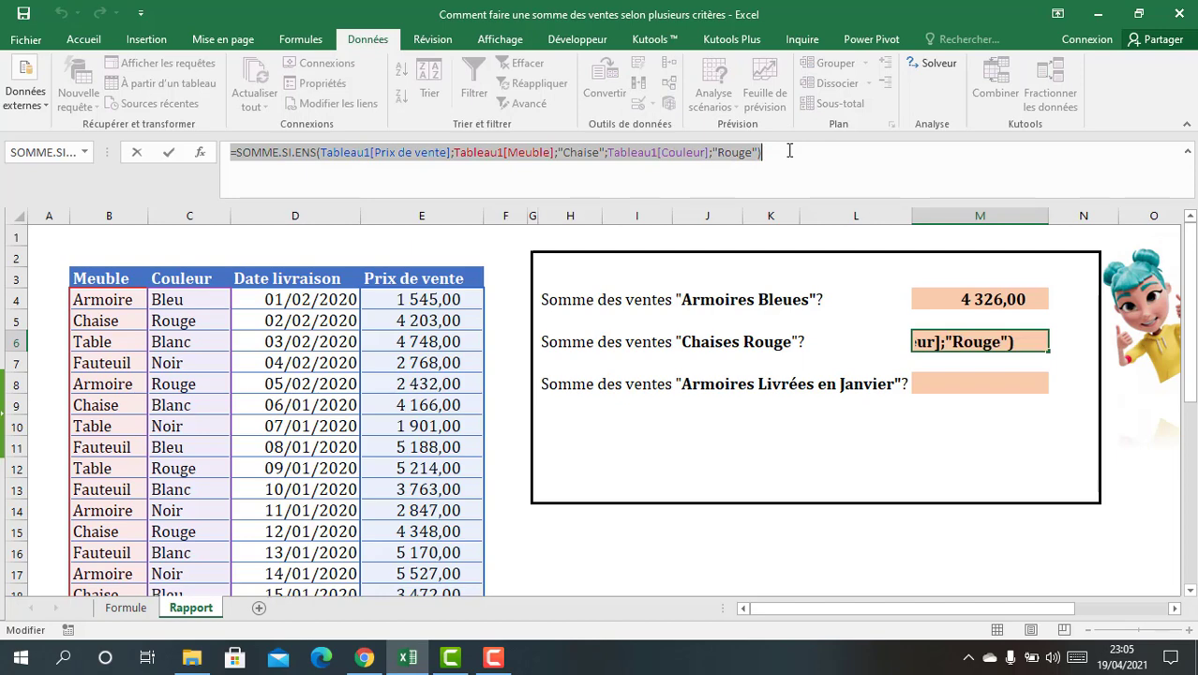
pyautogui.hotkey('ctrl', 'Return')
pyautogui.click(942, 386)
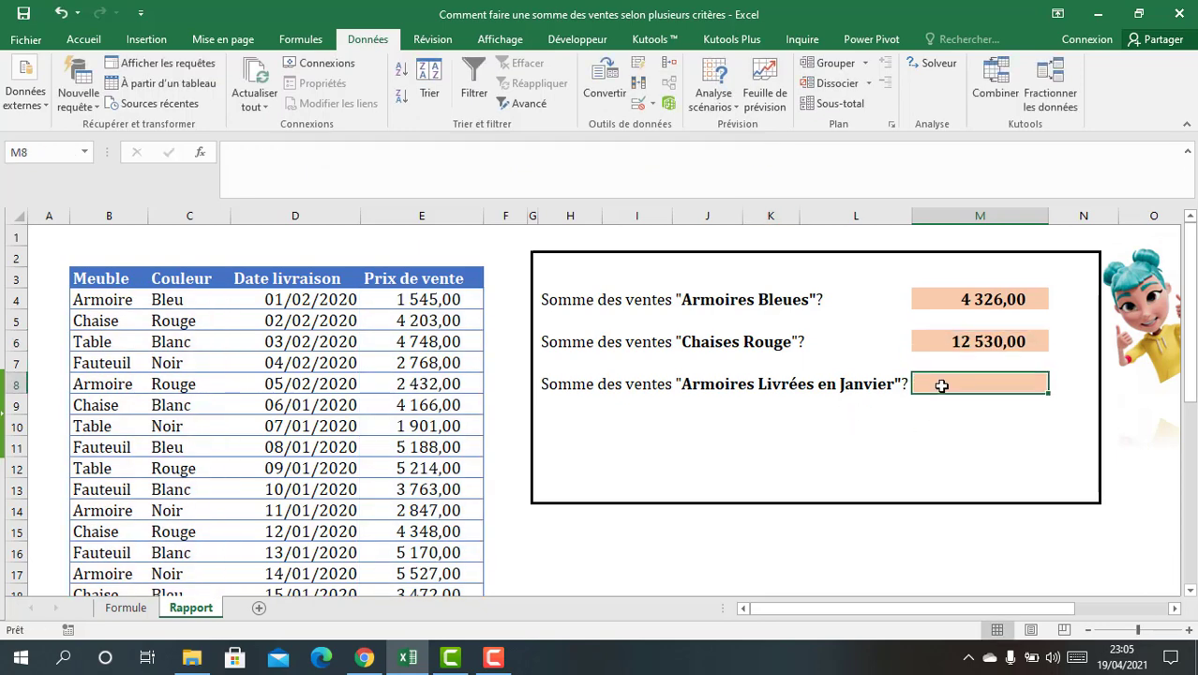
pyautogui.hotkey('ctrl', 'v')
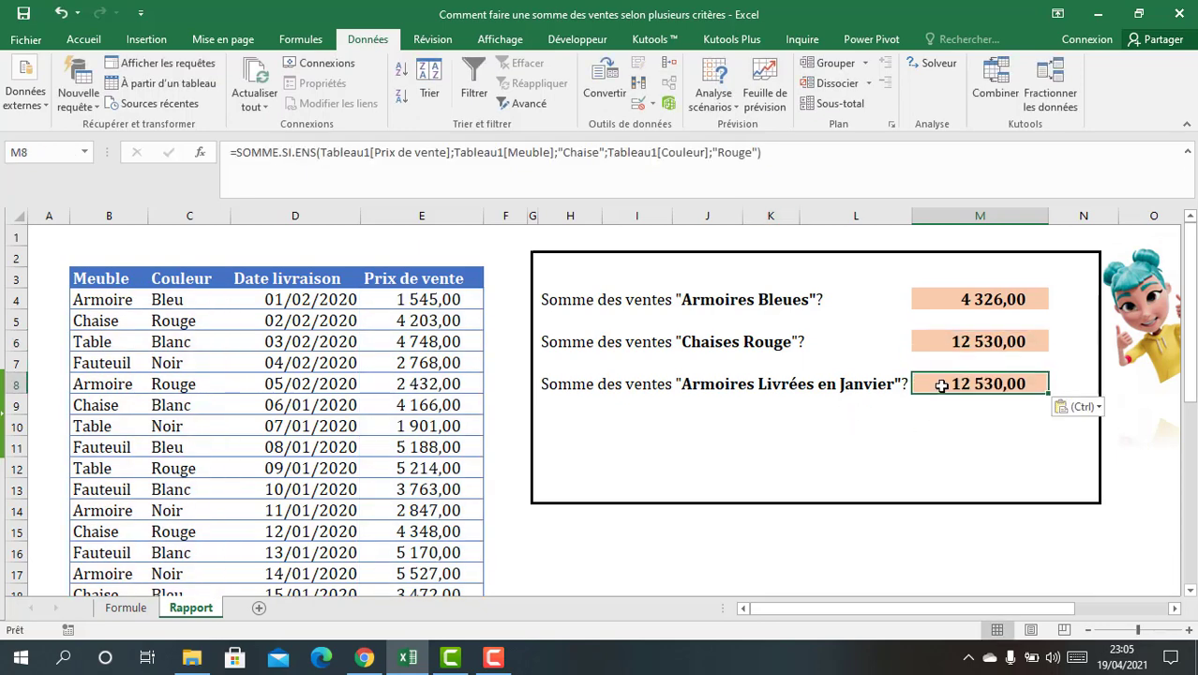
# Step: Change the first criterion of the M8 formula to "Armoire"
pyautogui.click(382, 153)
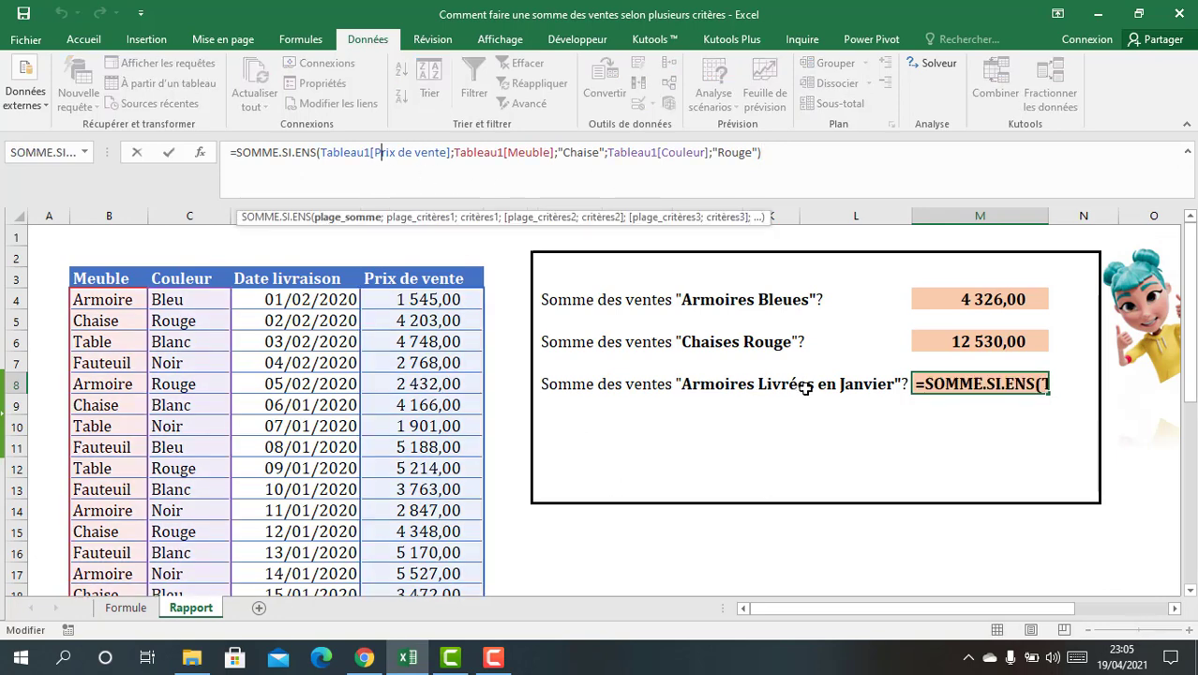
pyautogui.click(600, 153)
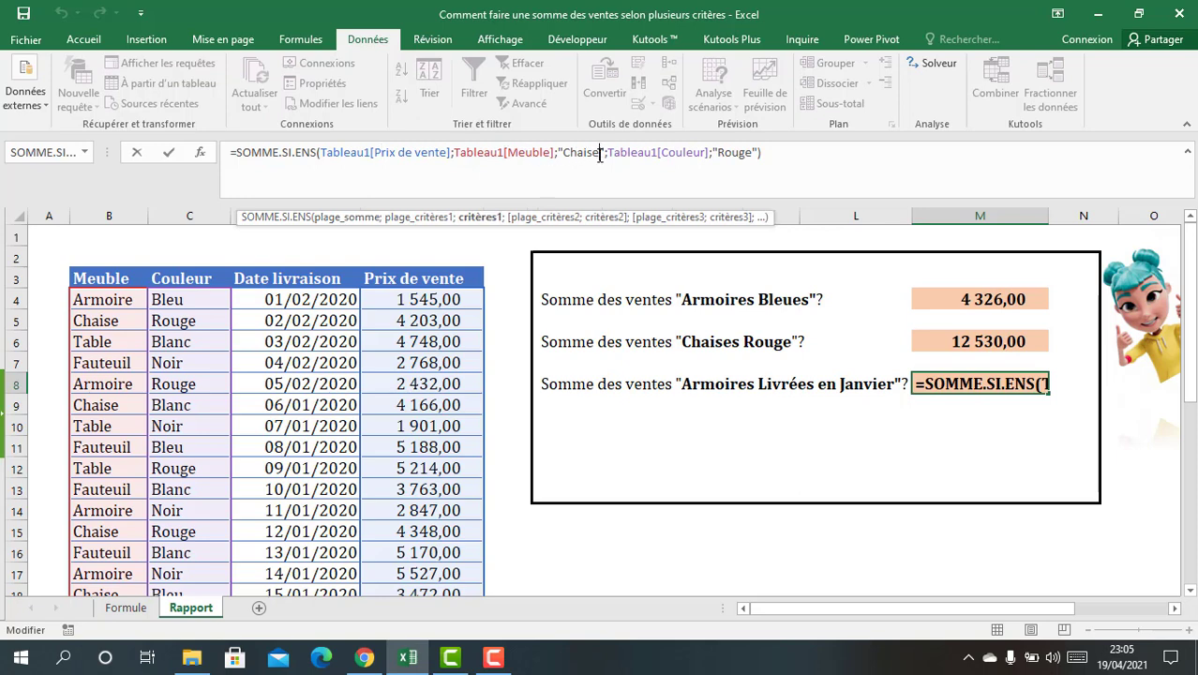
pyautogui.press('BackSpace')
pyautogui.press('BackSpace')
pyautogui.press('BackSpace')
pyautogui.press('BackSpace')
pyautogui.press('BackSpace')
pyautogui.press('BackSpace')
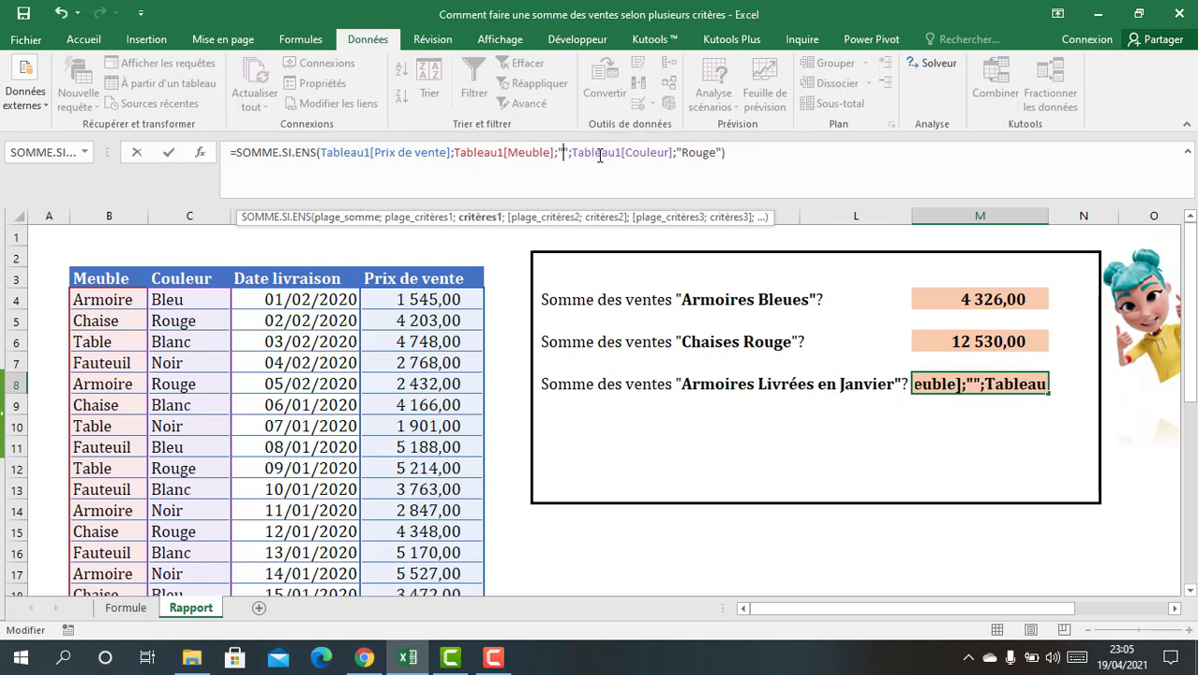
pyautogui.write('A')
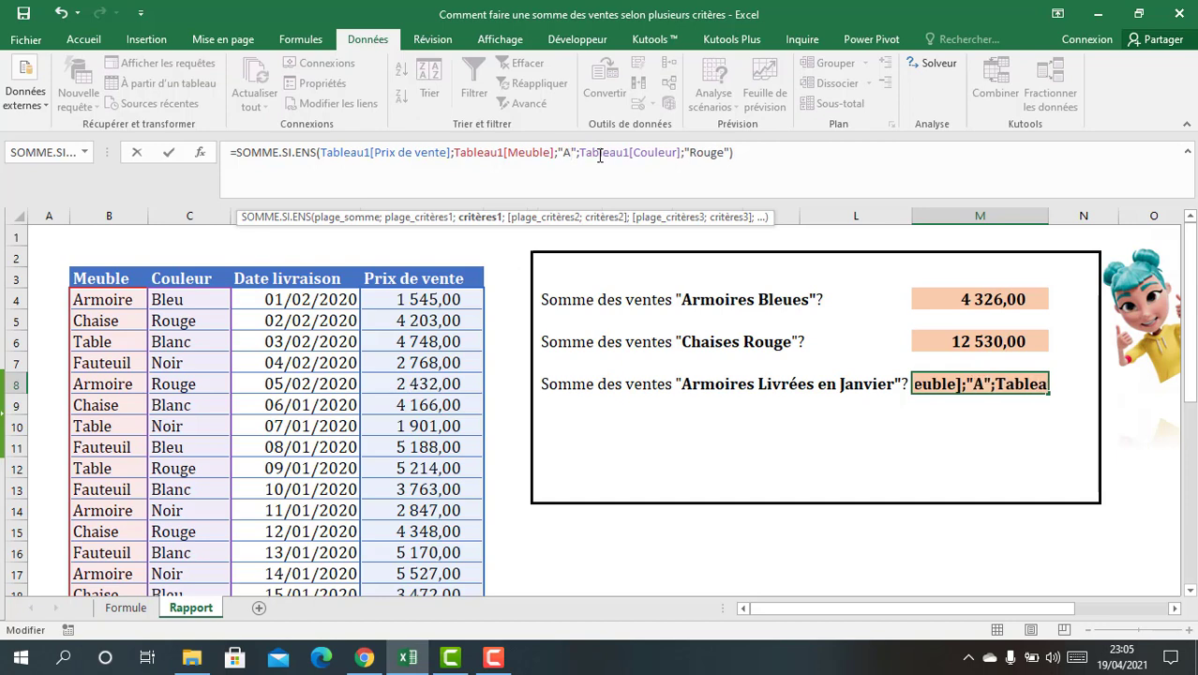
pyautogui.write('rmoir')
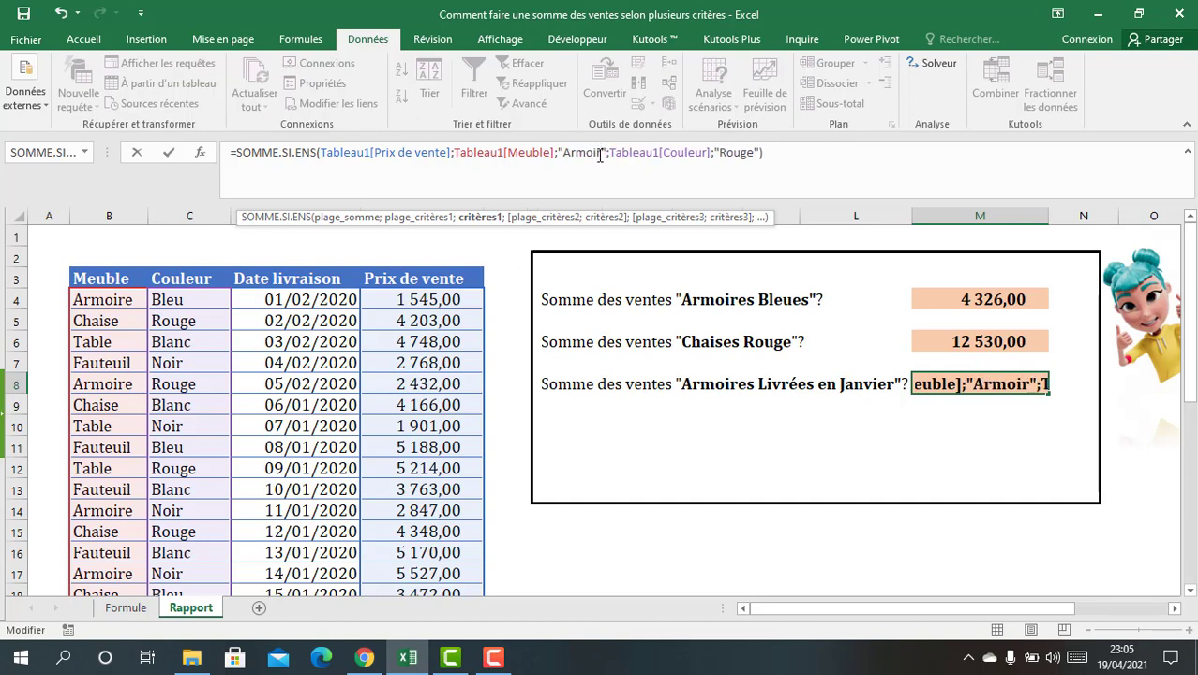
pyautogui.write('e')
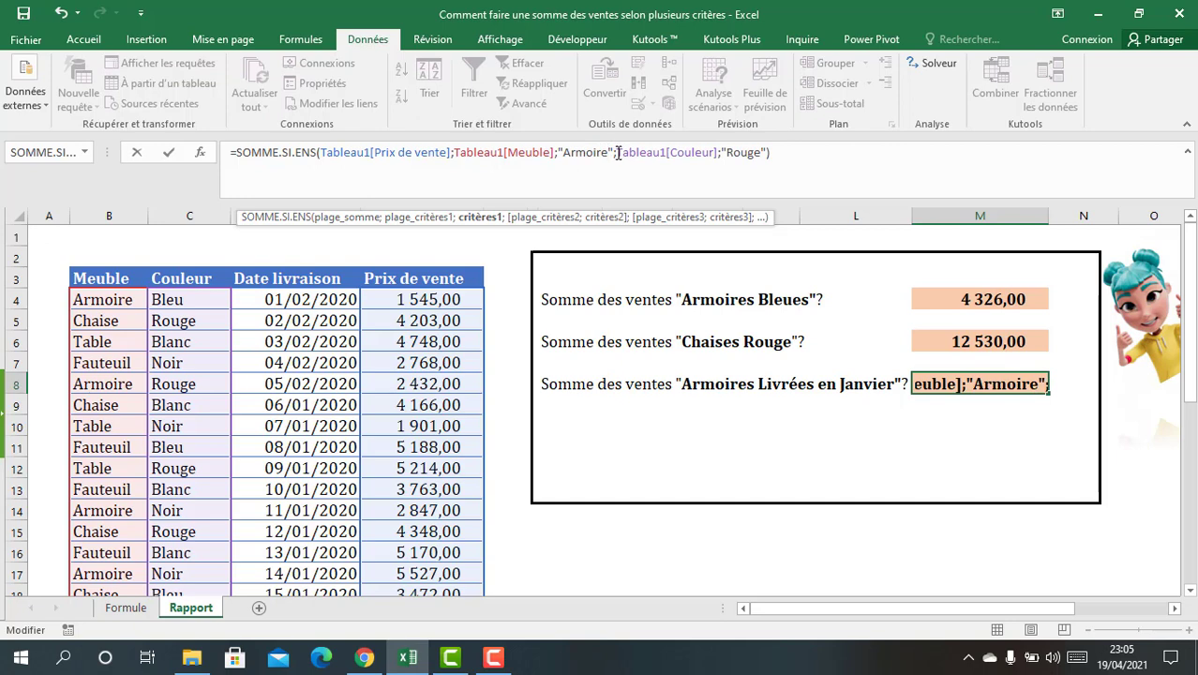
# Step: Replace the second criteria range in the M8 formula with the whole Date livraison column
pyautogui.moveTo(618, 152); pyautogui.dragTo(720, 161)
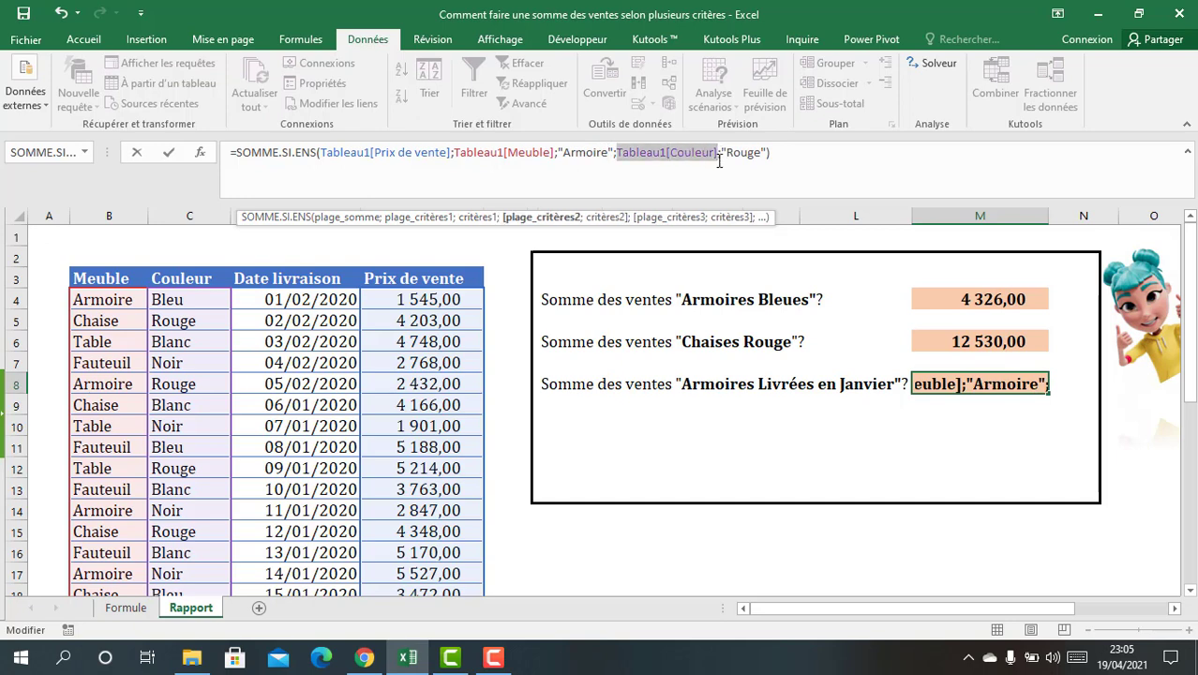
pyautogui.press('Delete')
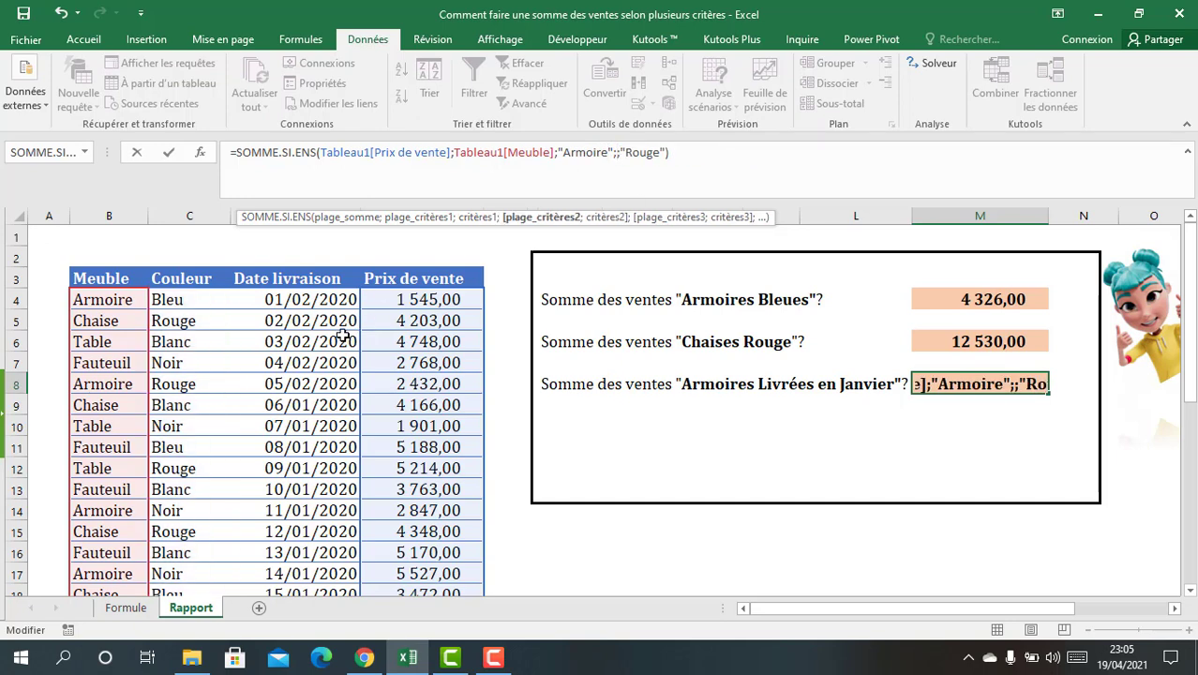
pyautogui.click(296, 296)
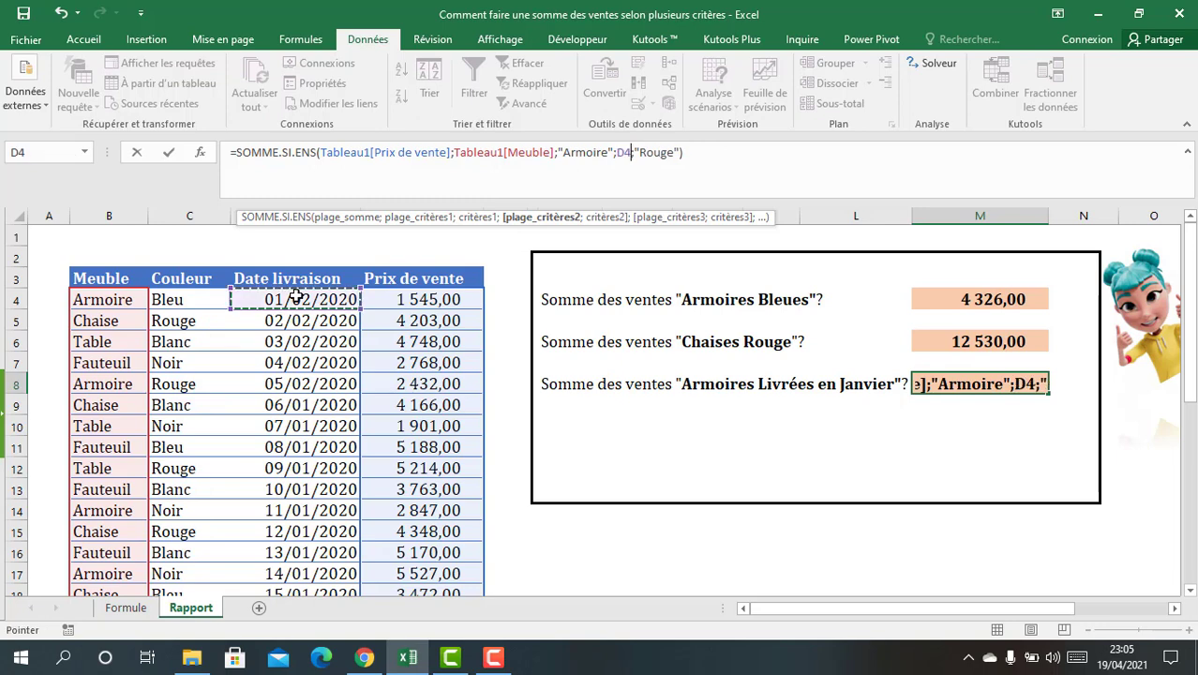
pyautogui.hotkey('ctrl', 'shift', 'Down')
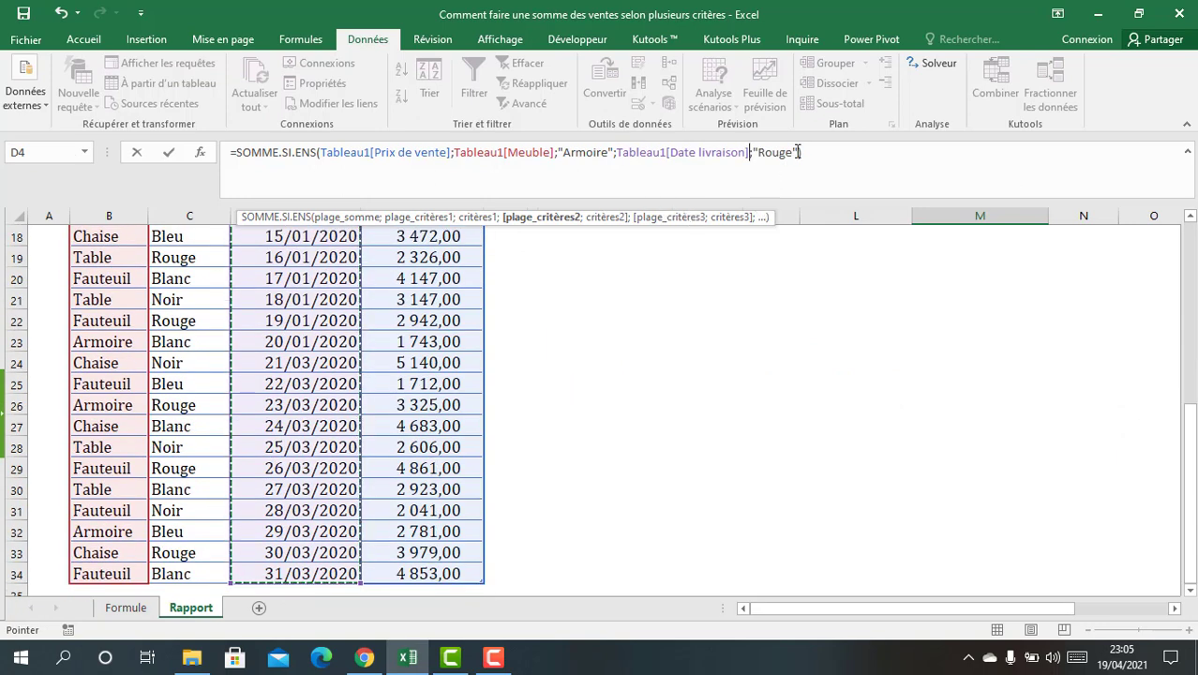
# Step: Replace the second criterion in the M8 formula with "<01/02/2020" and enter the formula
pyautogui.moveTo(798, 152); pyautogui.dragTo(755, 155)
pyautogui.press('Delete')
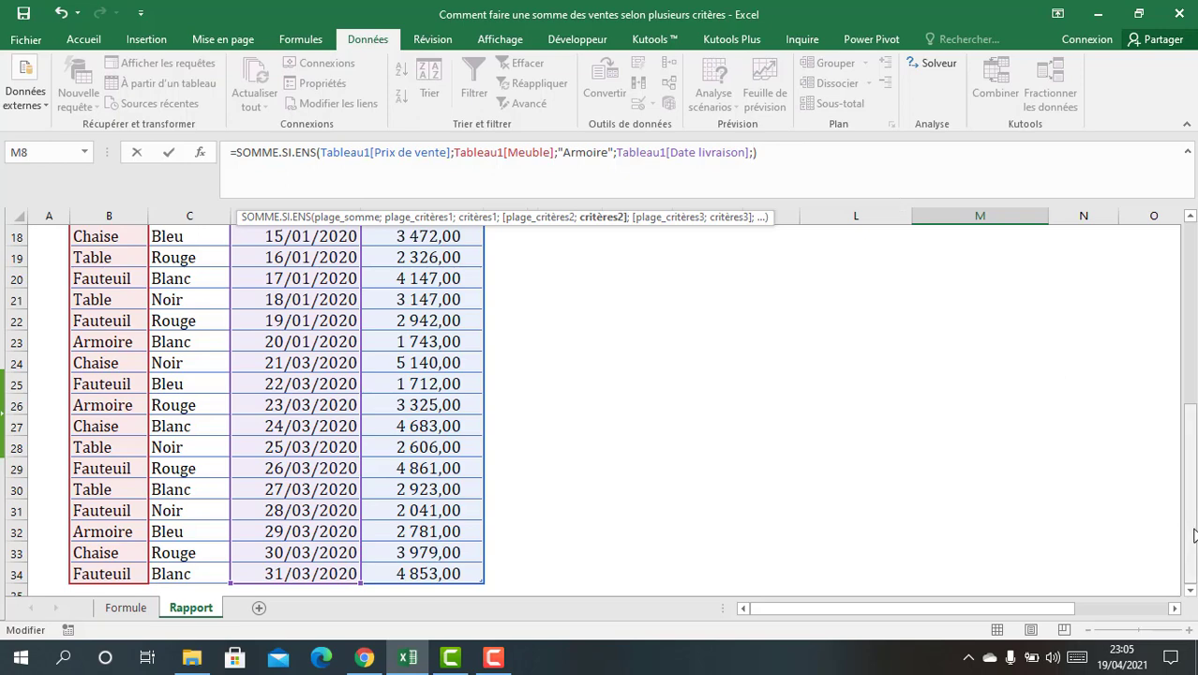
pyautogui.moveTo(1189, 531); pyautogui.dragTo(1186, 330)
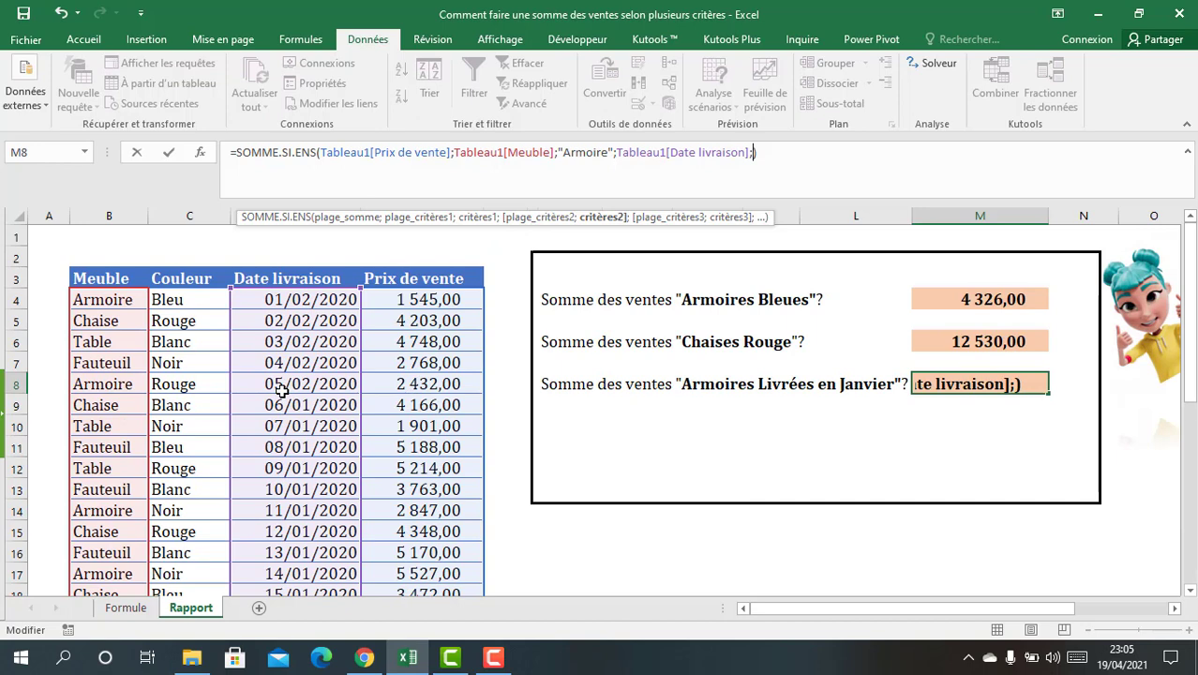
pyautogui.write('">')
pyautogui.press('BackSpace')
pyautogui.write('<01/0')
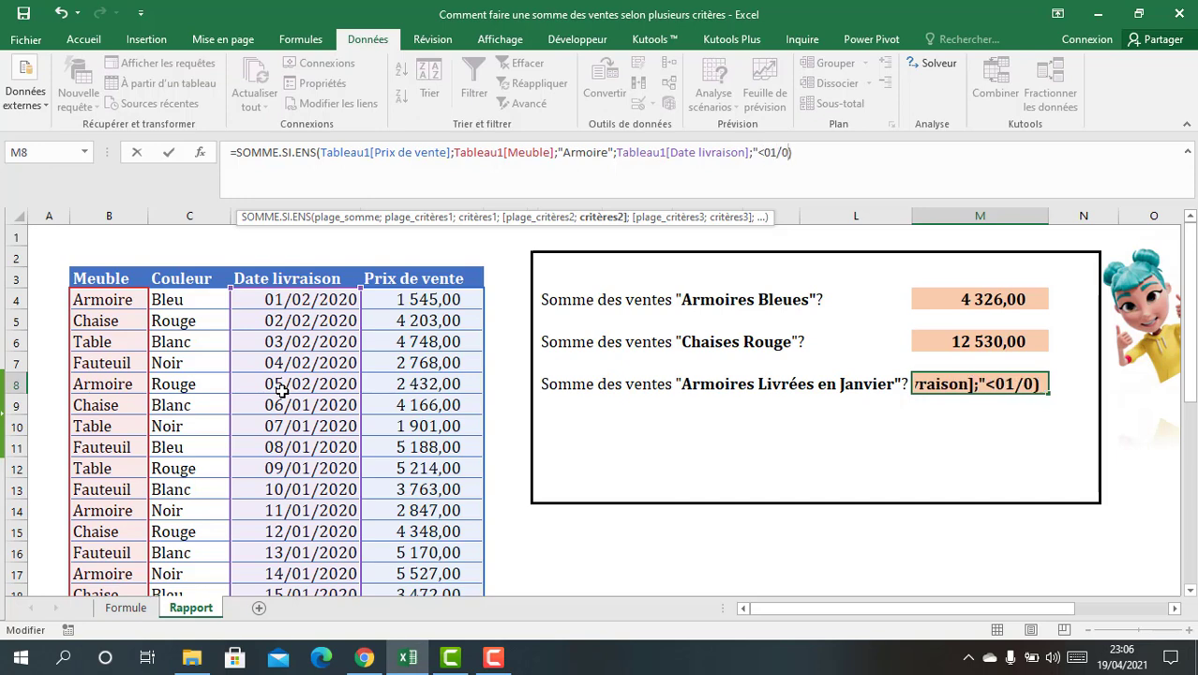
pyautogui.write('2/2020')
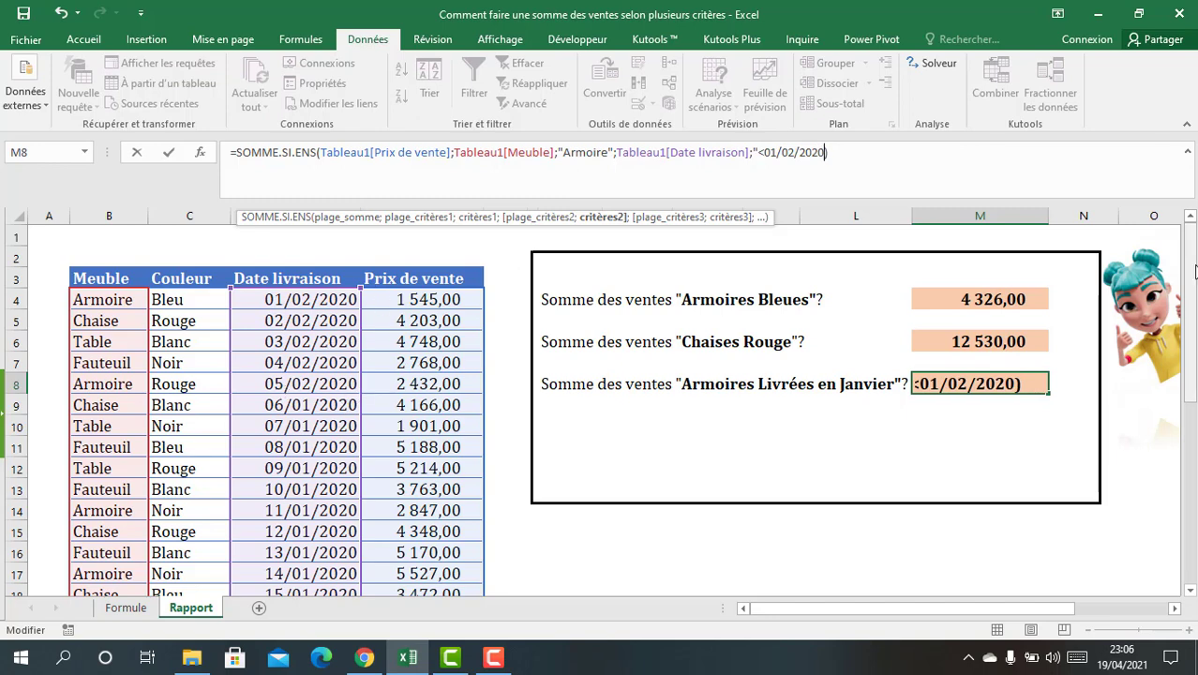
pyautogui.moveTo(1189, 281); pyautogui.dragTo(1189, 233)
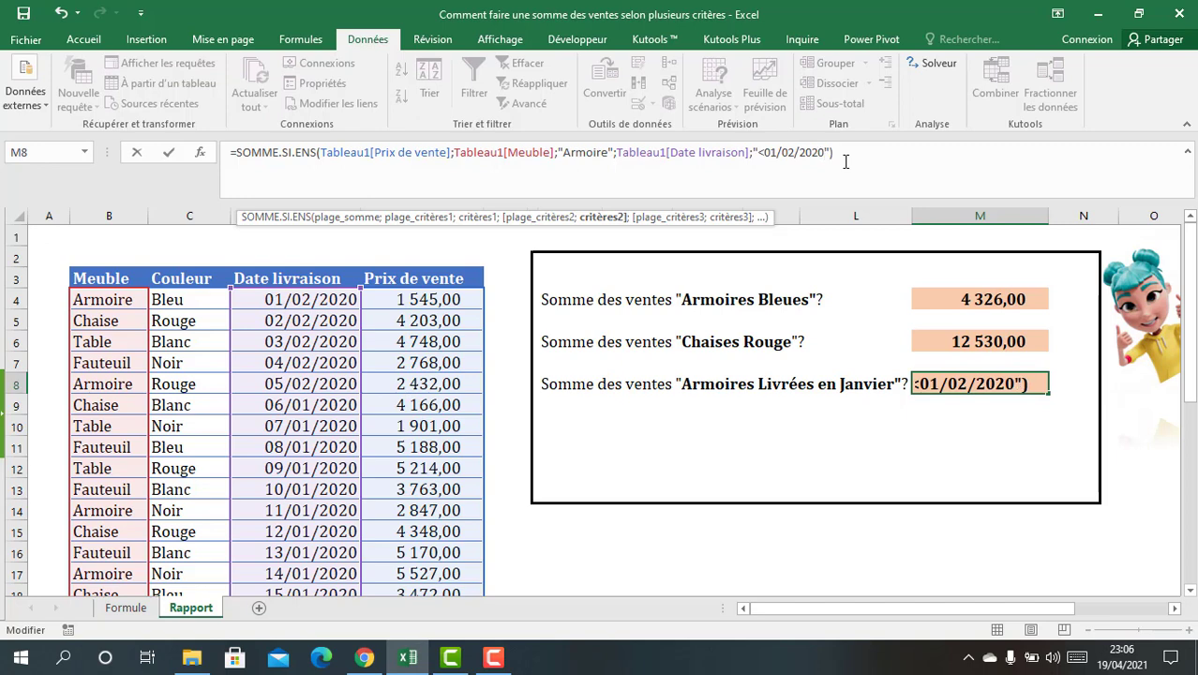
pyautogui.press('Return')
pyautogui.click(981, 388)
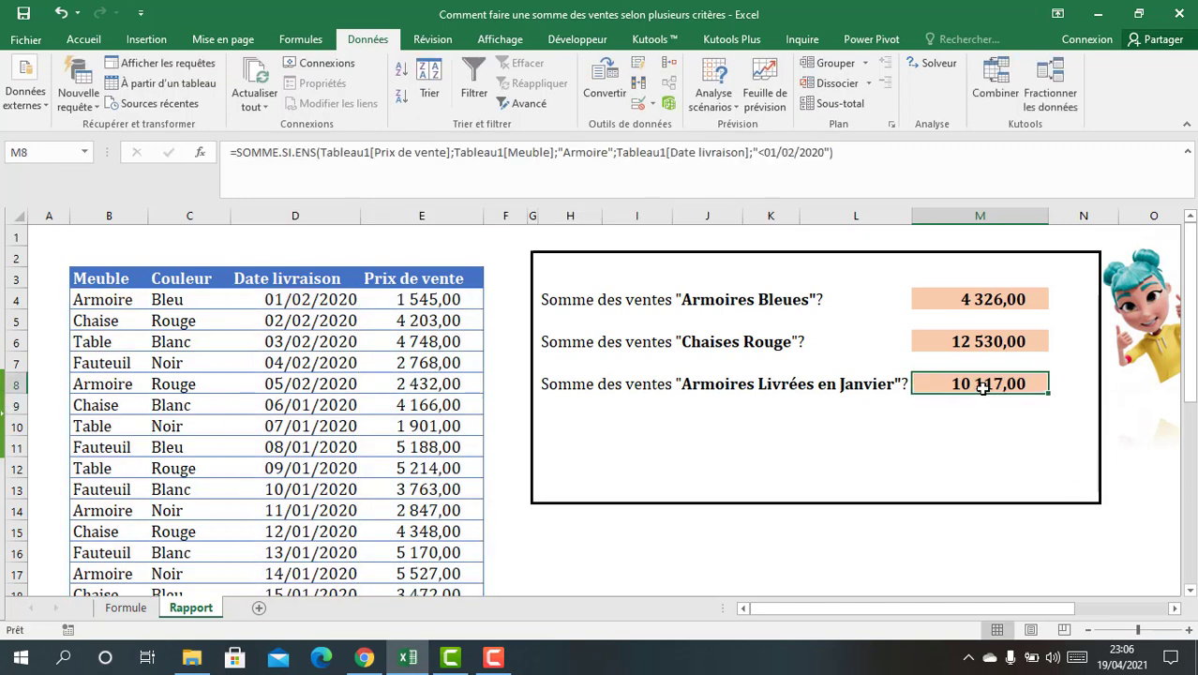
# Step: Turn on filtering for the sales table and show only the Armoire rows in the Meuble column
pyautogui.click(152, 300)
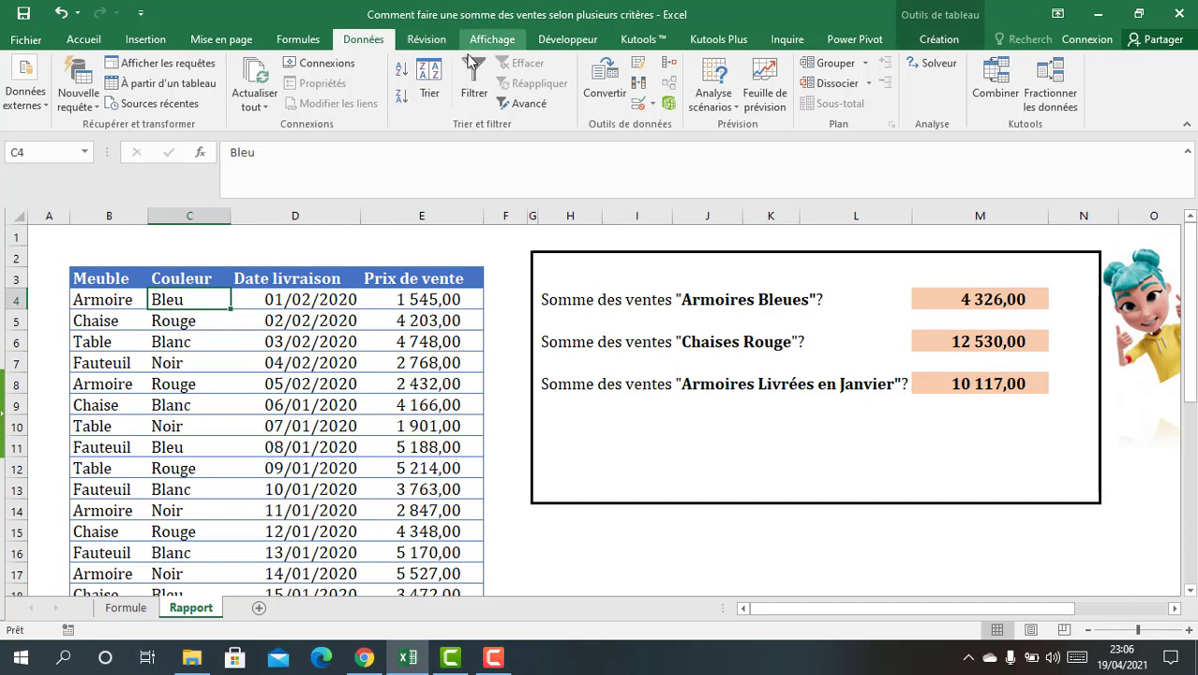
pyautogui.click(474, 93)
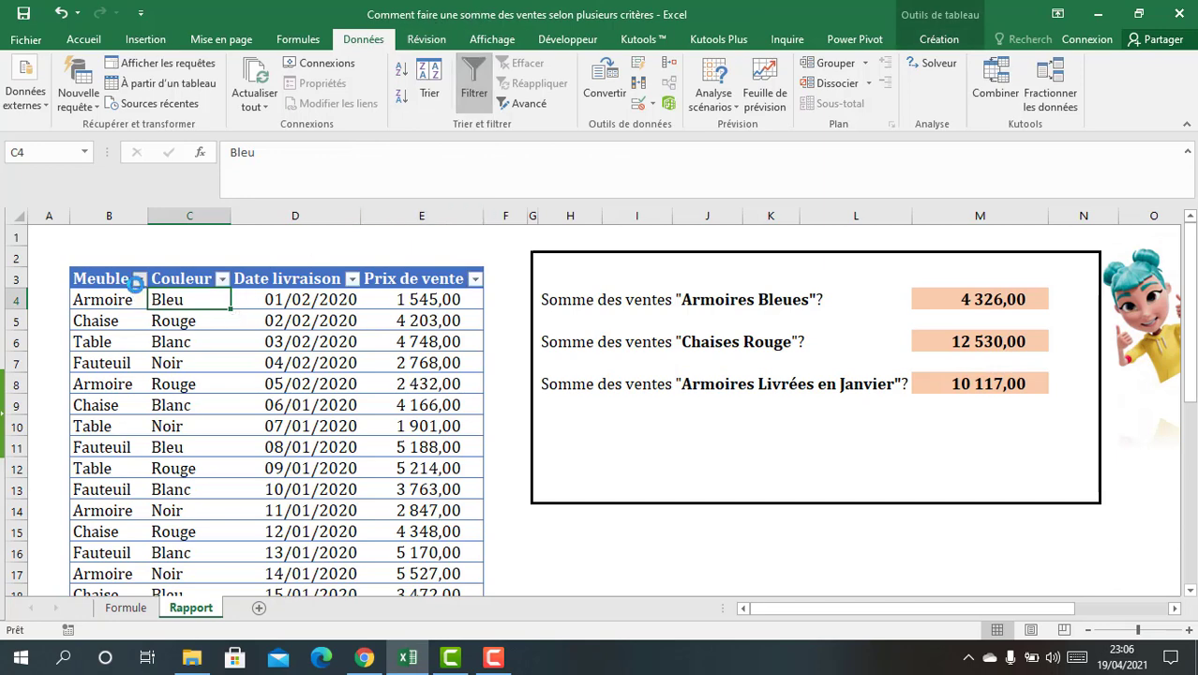
pyautogui.click(139, 278)
pyautogui.click(222, 435)
pyautogui.click(217, 449)
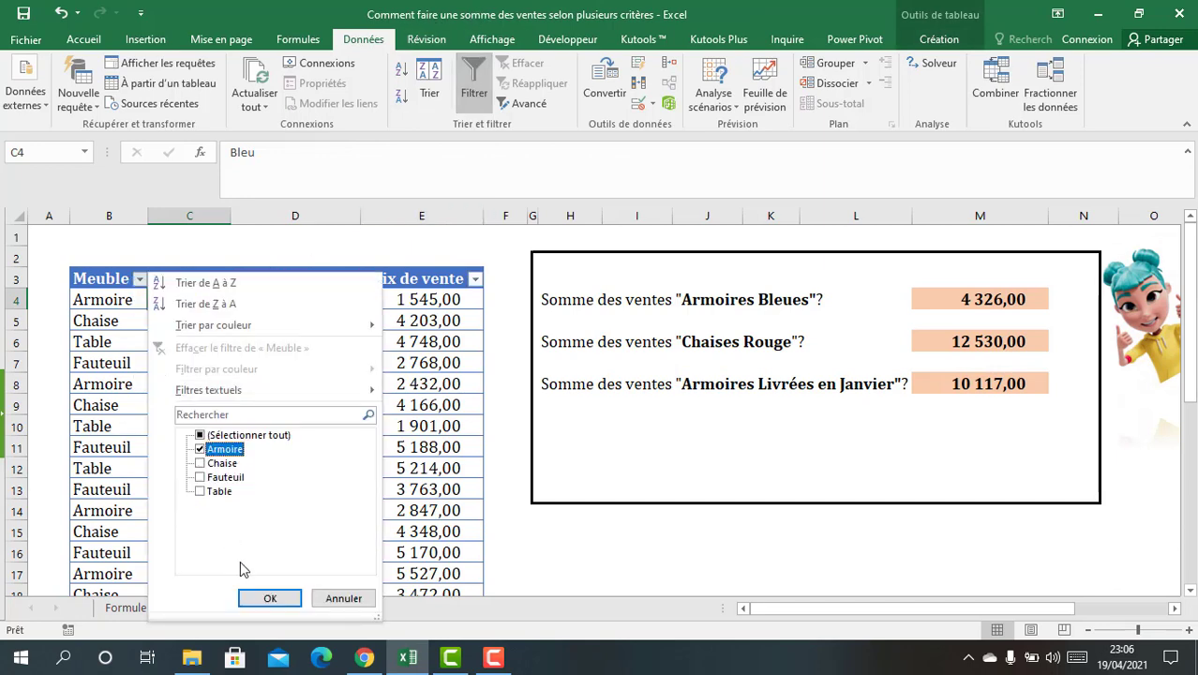
pyautogui.click(270, 598)
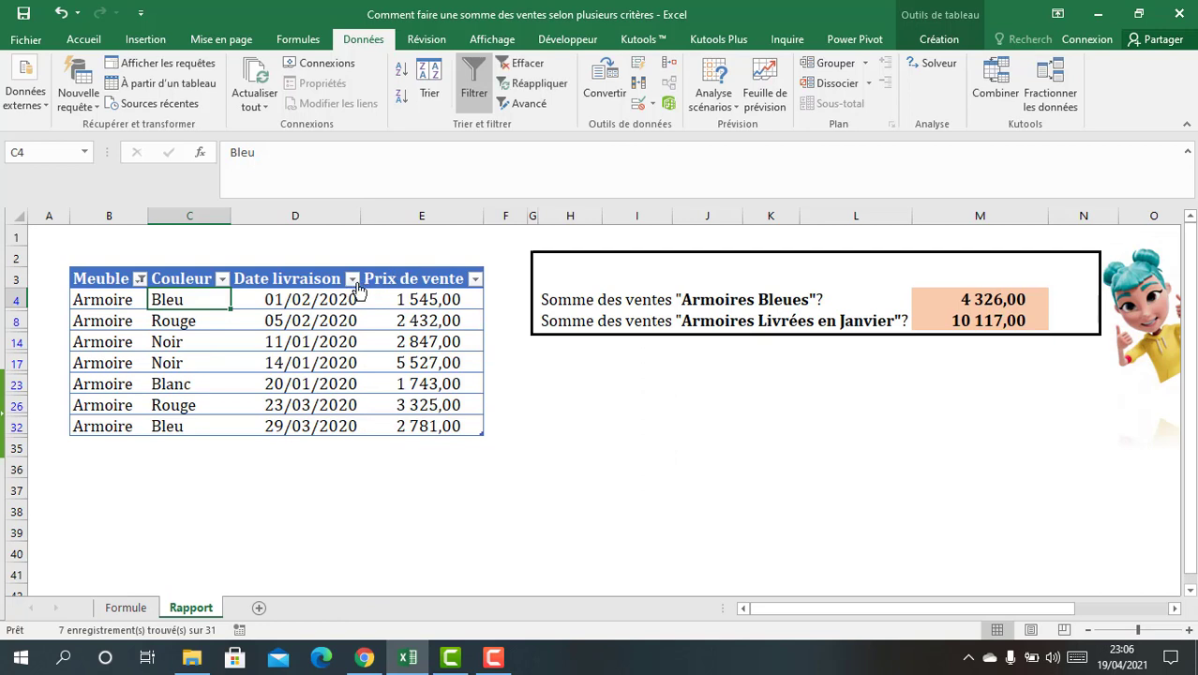
# Step: Filter the Date livraison column to show only deliveries in janvier 2020
pyautogui.click(351, 279)
pyautogui.click(163, 436)
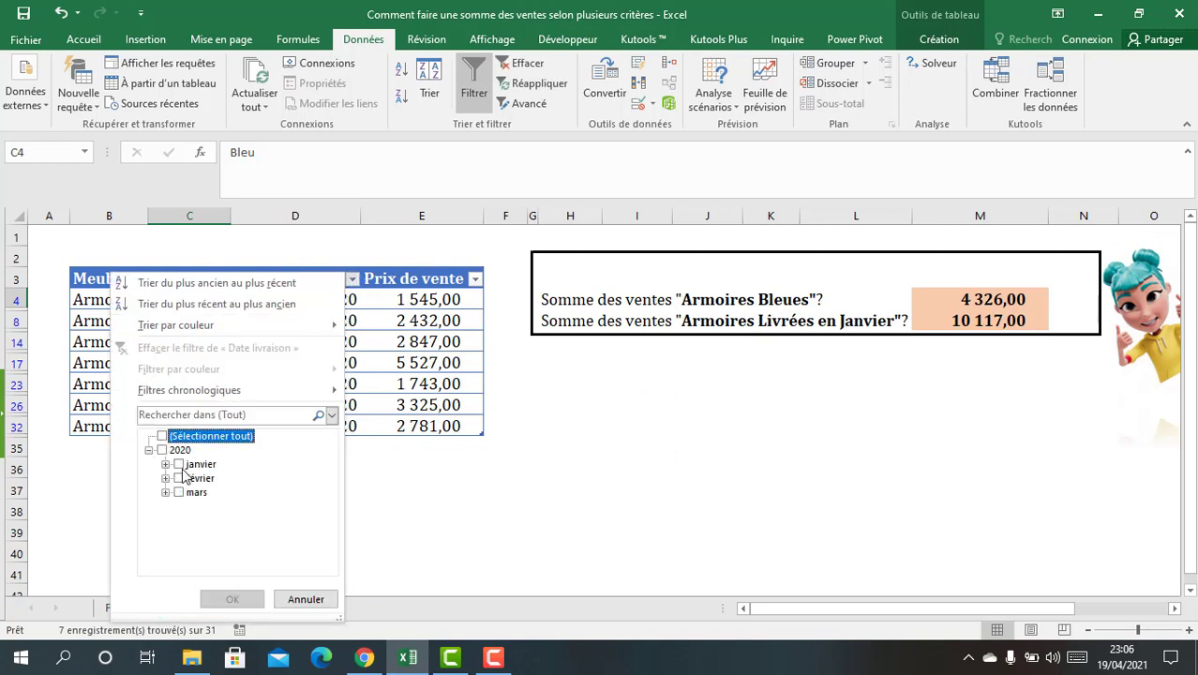
pyautogui.click(179, 464)
pyautogui.click(232, 598)
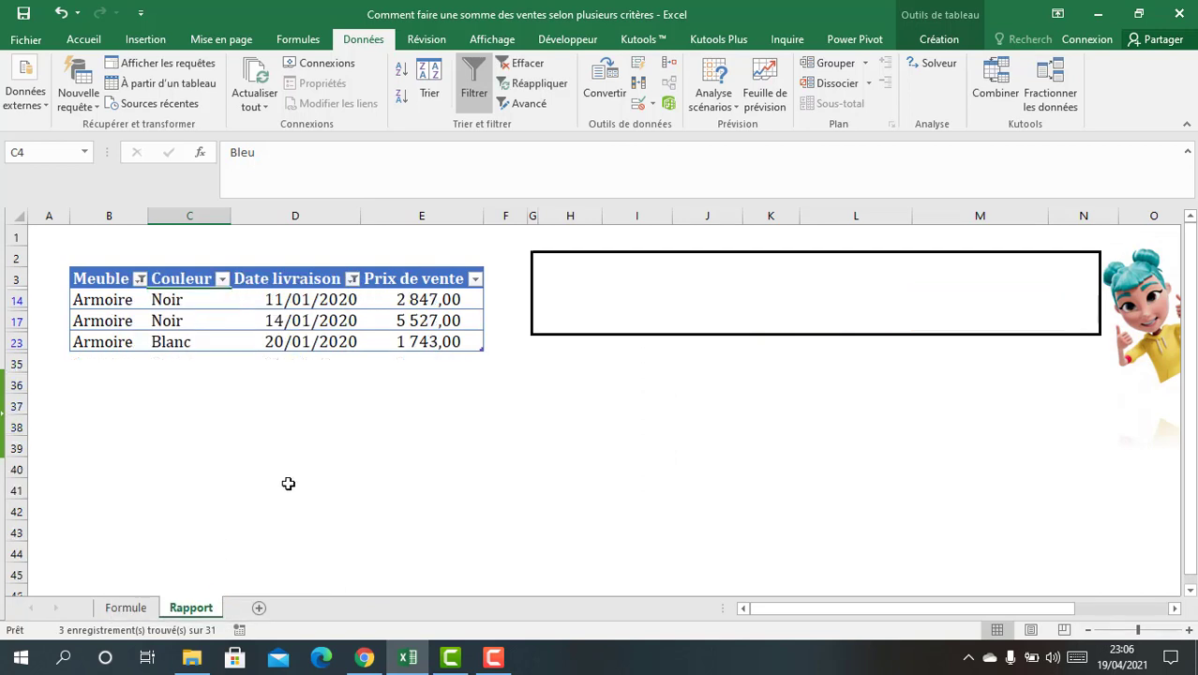
# Step: Select the filtered Prix de vente values to check their sum against the M8 result
pyautogui.click(408, 342)
pyautogui.moveTo(408, 341); pyautogui.dragTo(411, 300)
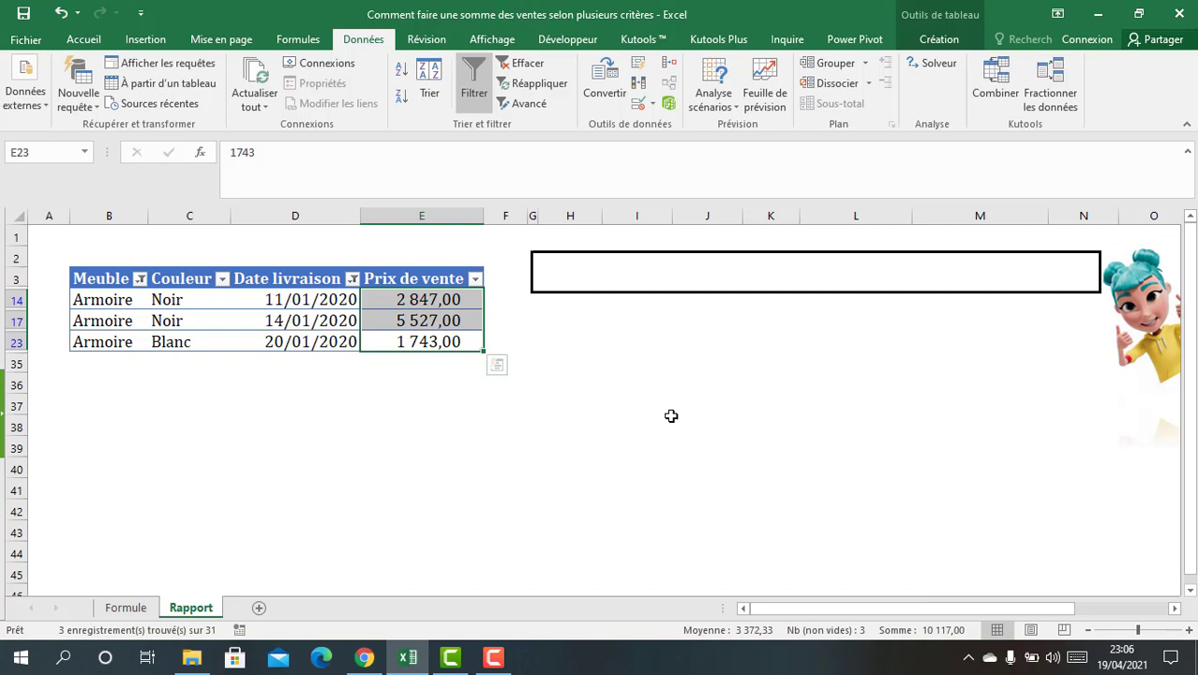
pyautogui.click(413, 302)
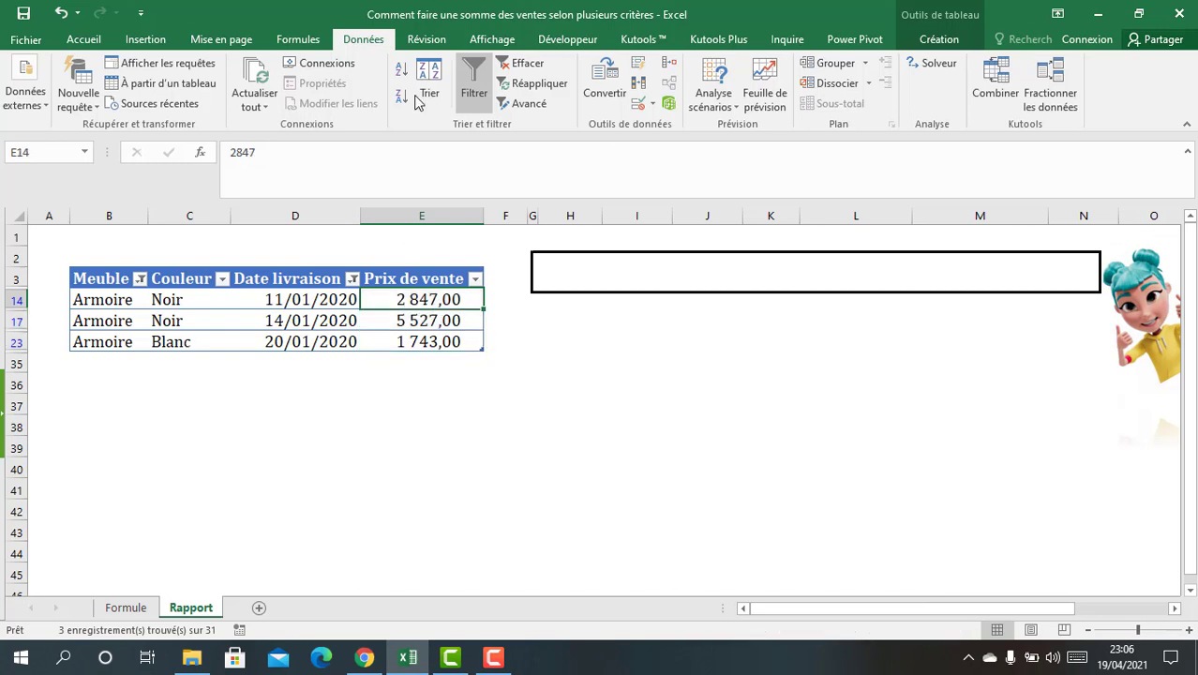
# Step: Turn off the filters on the sales table to bring back all rows
pyautogui.click(476, 79)
pyautogui.click(956, 385)
pyautogui.click(942, 447)
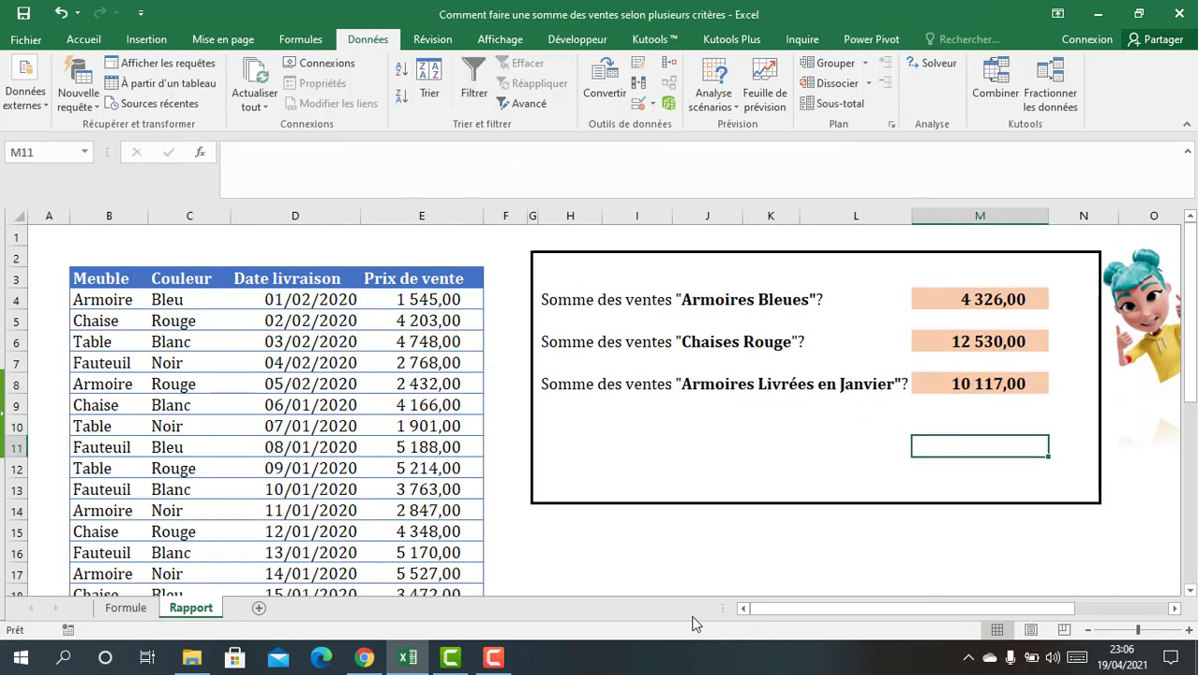
pyautogui.click(662, 569)
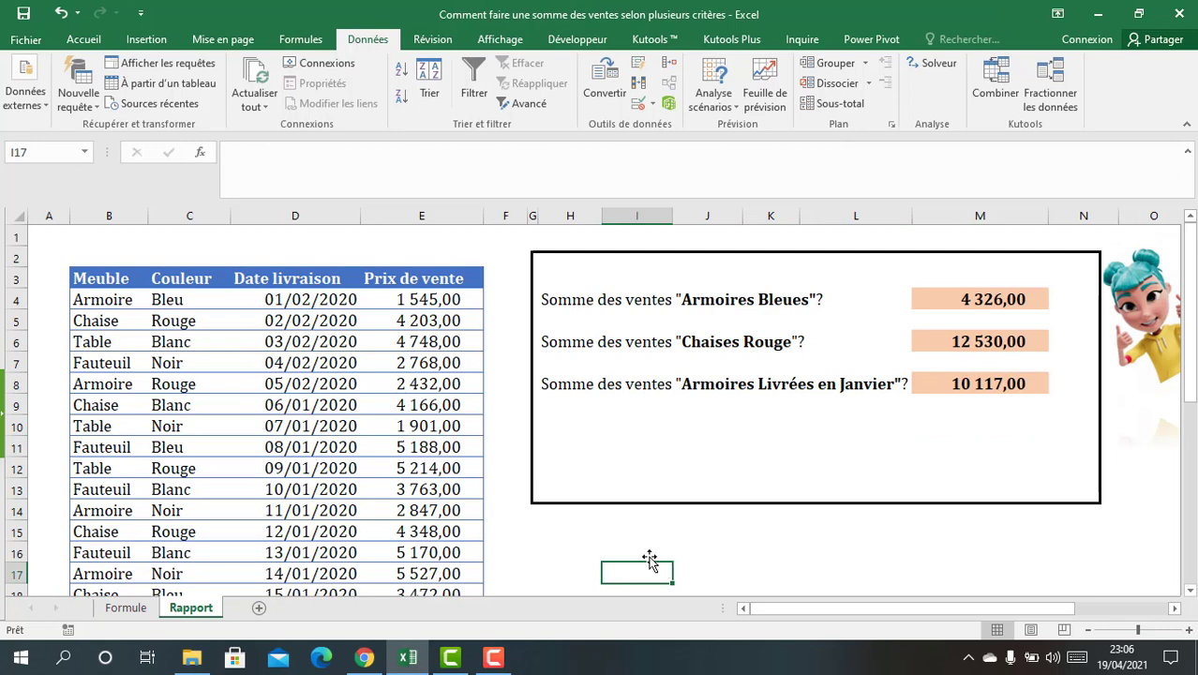
pyautogui.click(137, 611)
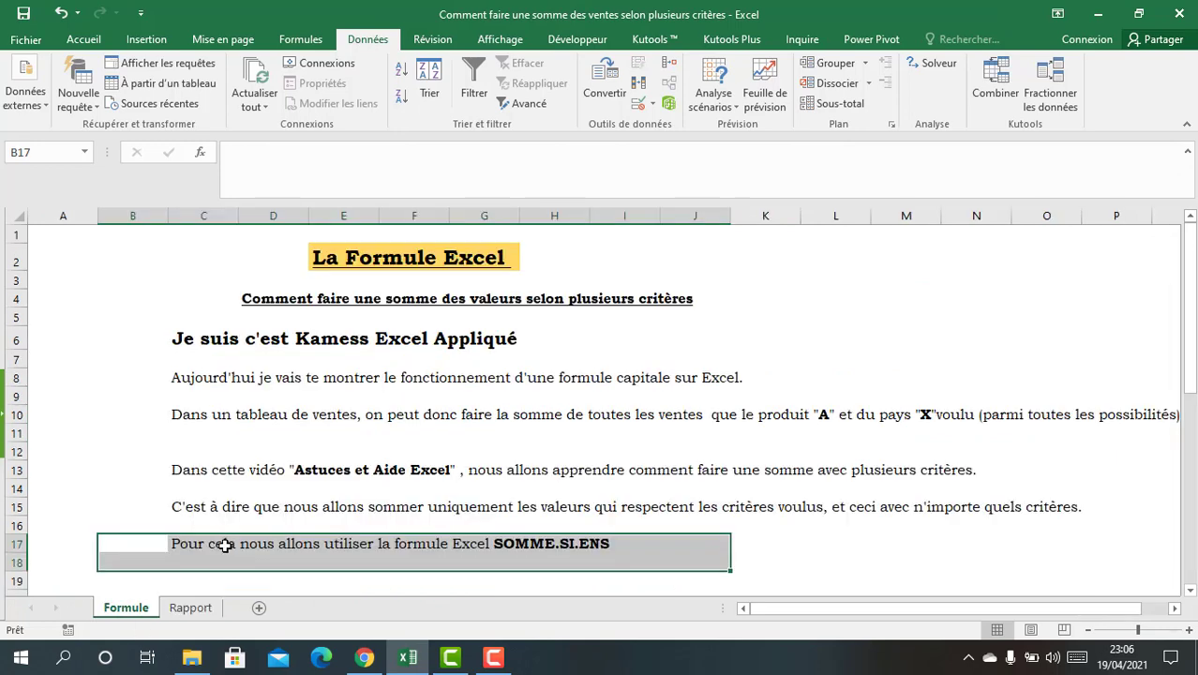
pyautogui.click(191, 608)
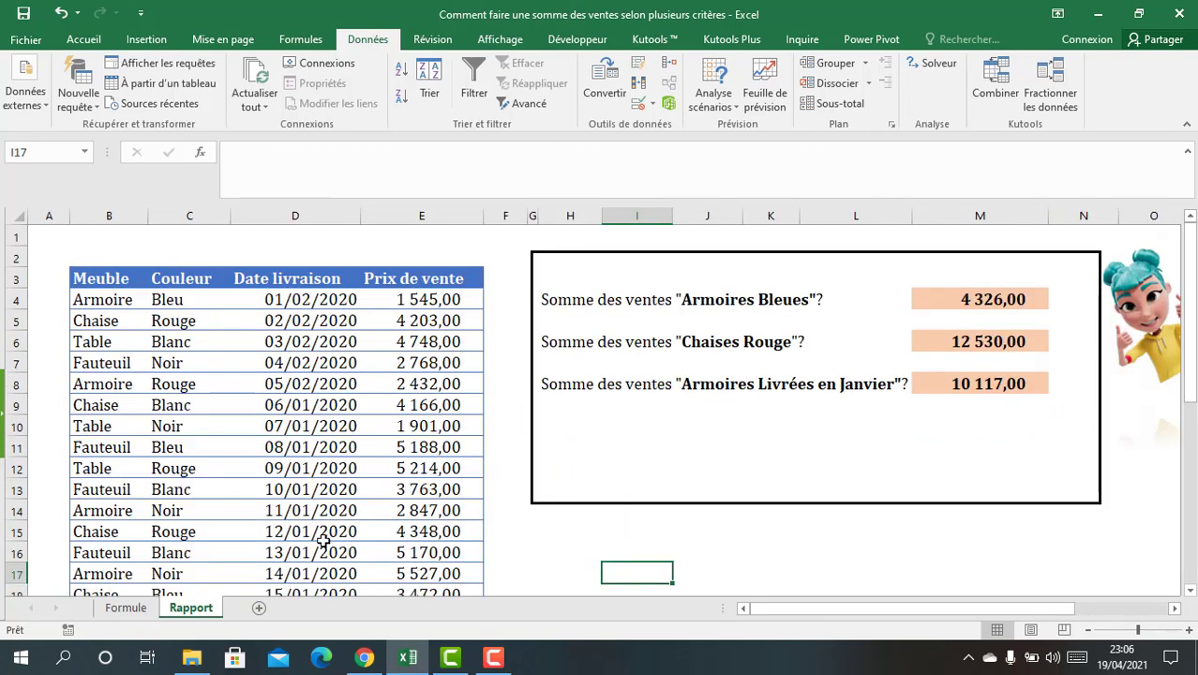